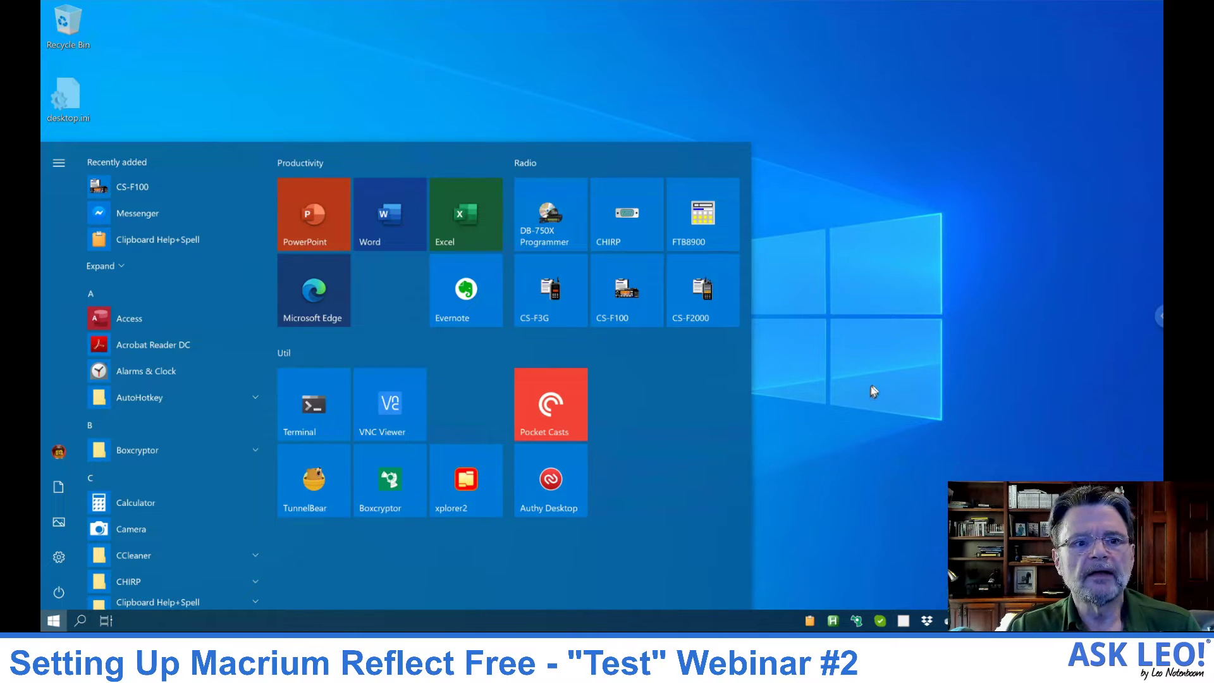
{"action": "mouse_move", "coordinate": [42, 376]}
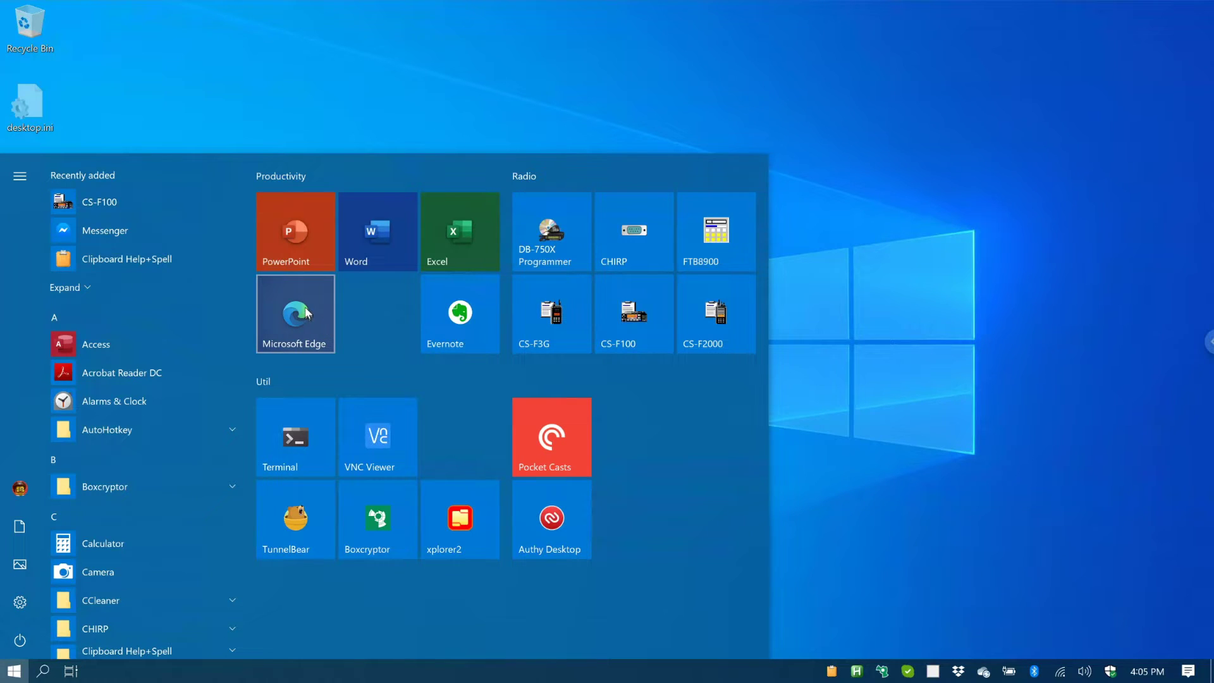
Step: Open Edge, dismiss the sign-in prompt, and Google 'macrium reflect free', scrolling through the results
{"action": "left_click", "coordinate": [307, 312]}
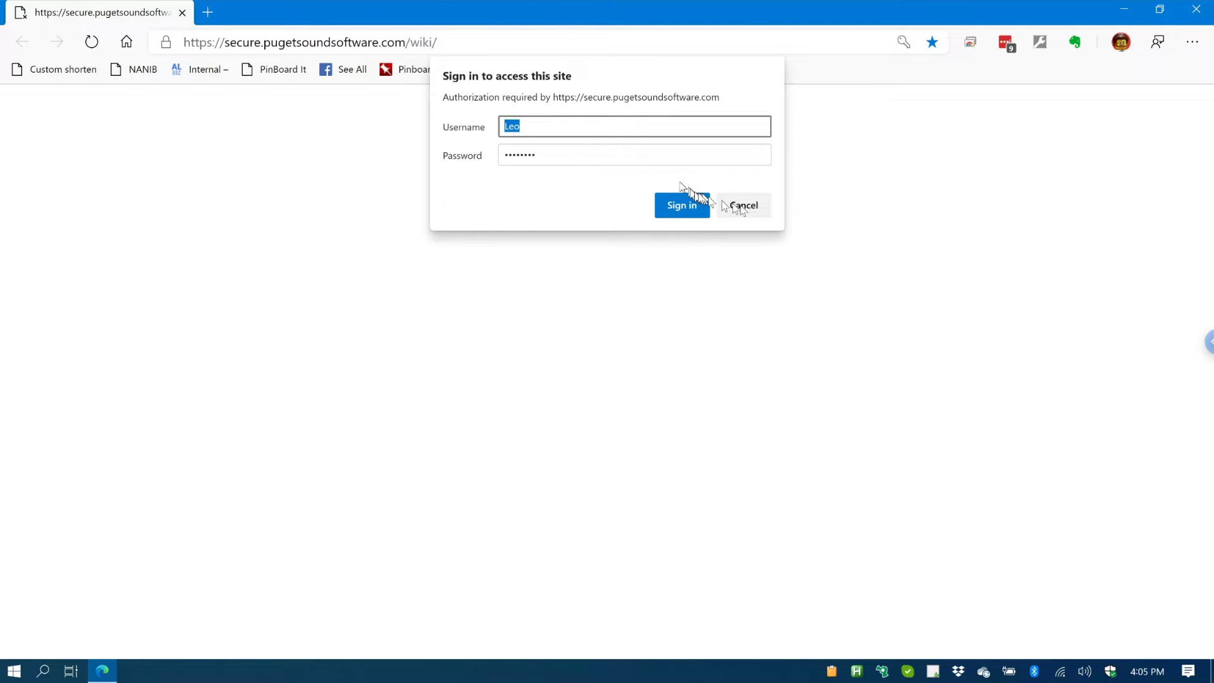
{"action": "left_click", "coordinate": [763, 214]}
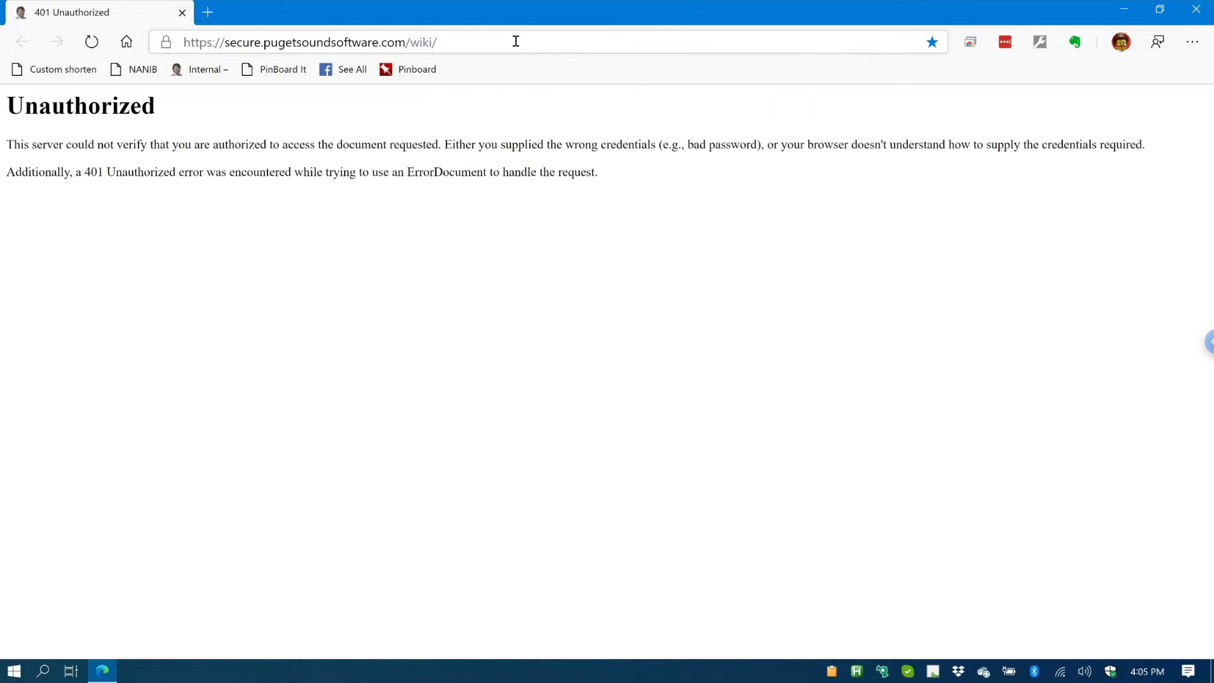
{"action": "left_click", "coordinate": [516, 41]}
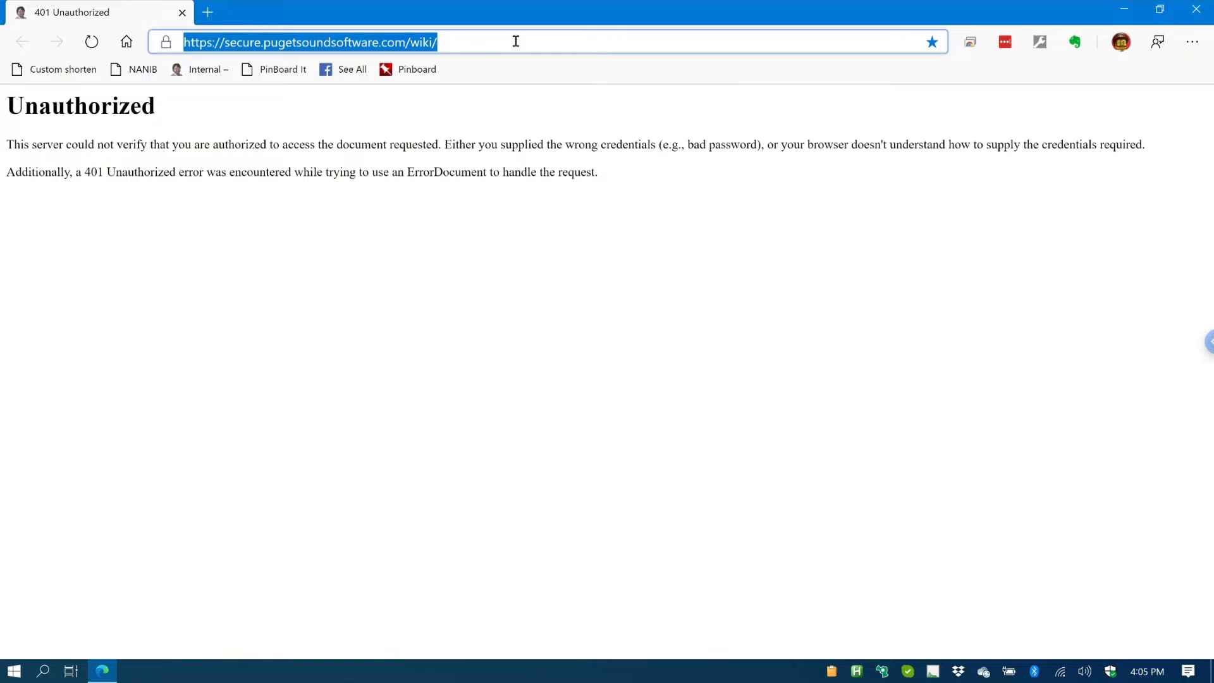
{"action": "type", "text": "macrium refl"}
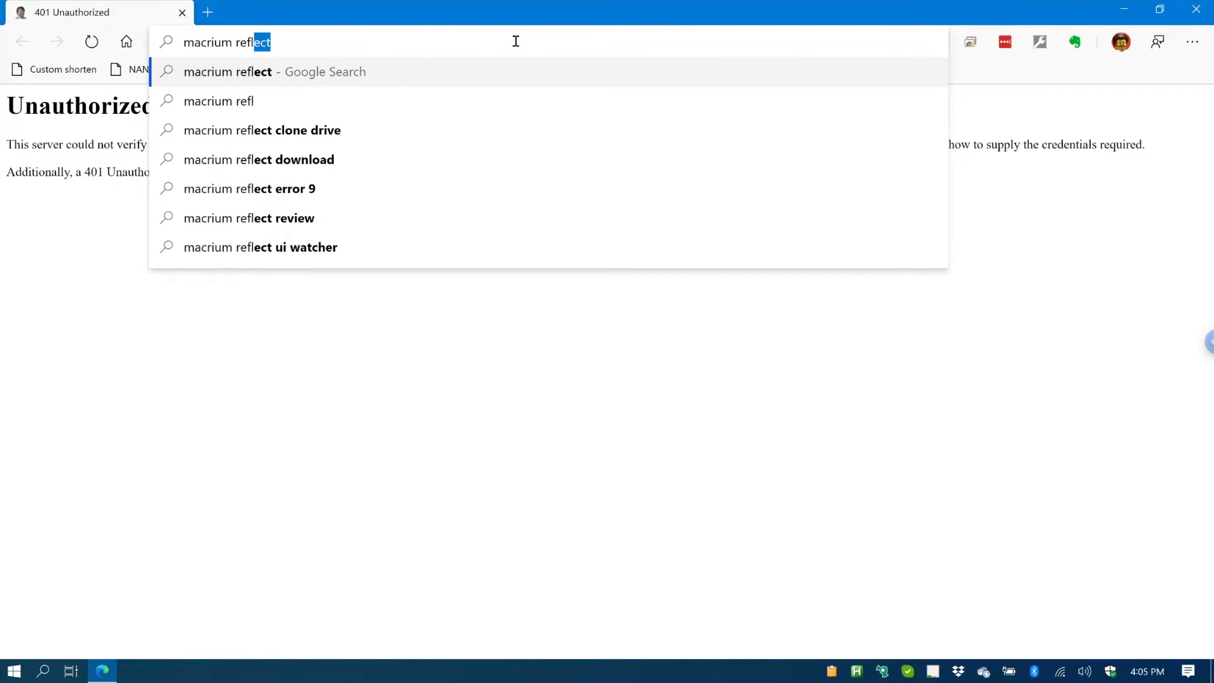
{"action": "type", "text": "ect free"}
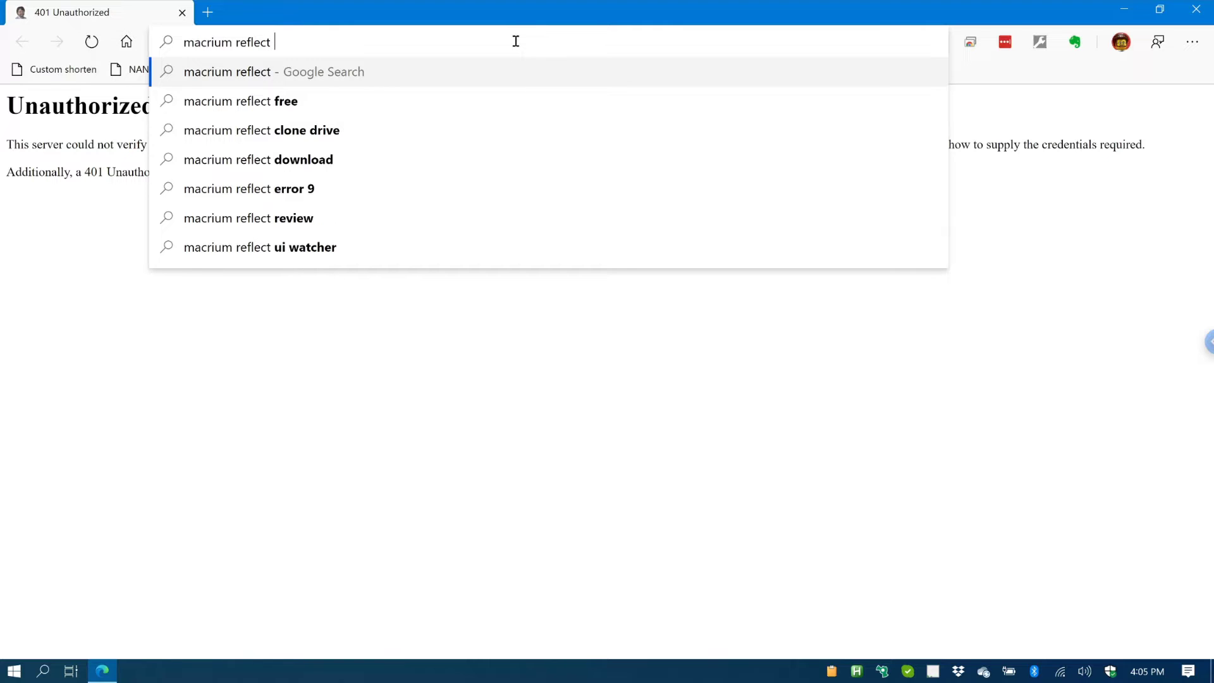
{"action": "key", "text": "Return"}
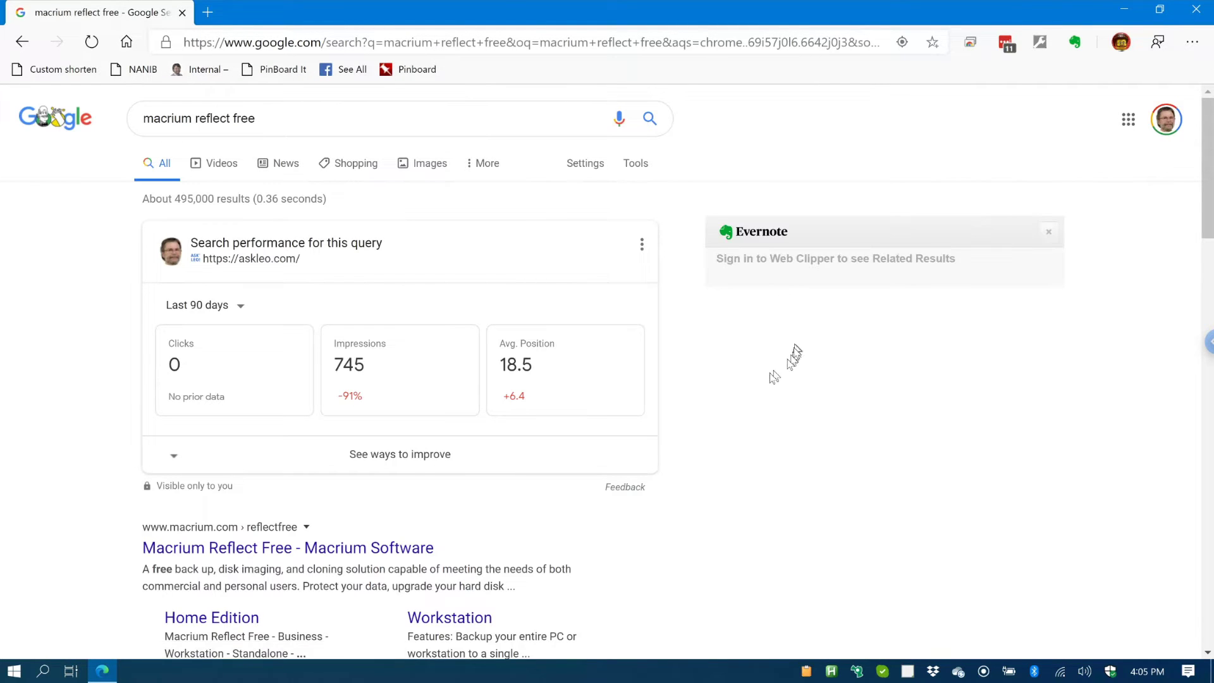
{"action": "scroll", "coordinate": [474, 479], "scroll_direction": "down", "scroll_amount": 5}
{"action": "scroll", "coordinate": [486, 475], "scroll_direction": "down", "scroll_amount": 2}
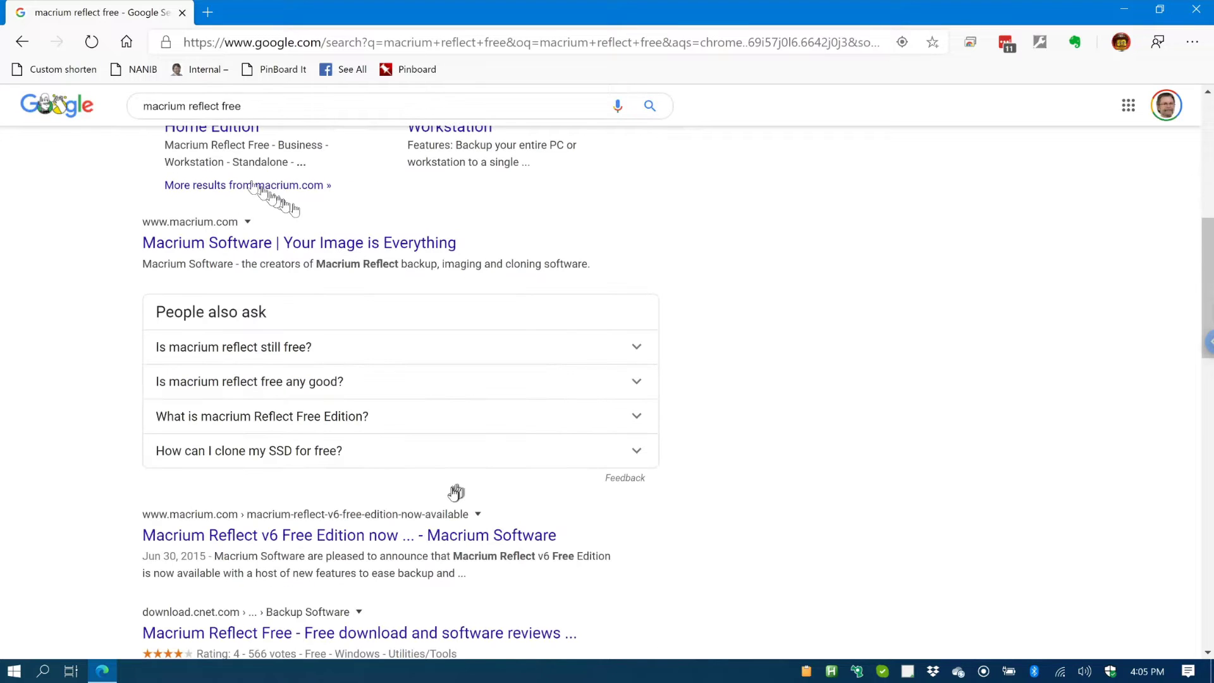
{"action": "scroll", "coordinate": [316, 202], "scroll_direction": "down", "scroll_amount": 2}
{"action": "scroll", "coordinate": [353, 239], "scroll_direction": "up", "scroll_amount": 3}
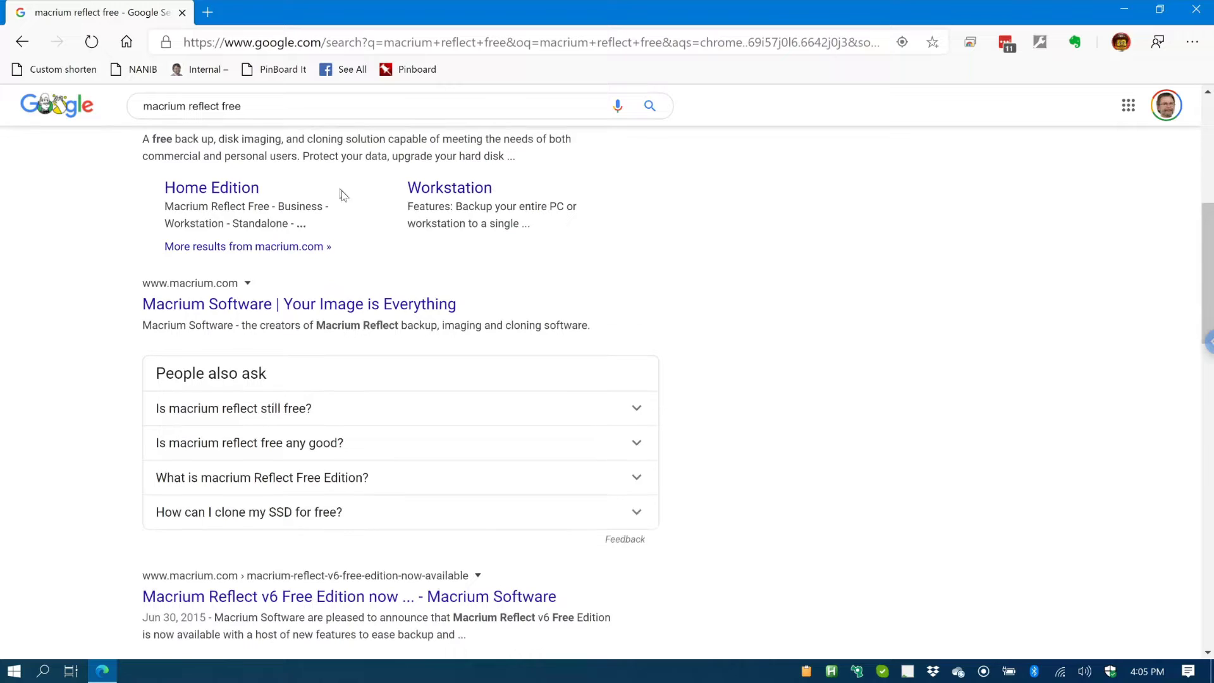
{"action": "scroll", "coordinate": [341, 193], "scroll_direction": "up", "scroll_amount": 2}
{"action": "scroll", "coordinate": [341, 193], "scroll_direction": "up", "scroll_amount": 1}
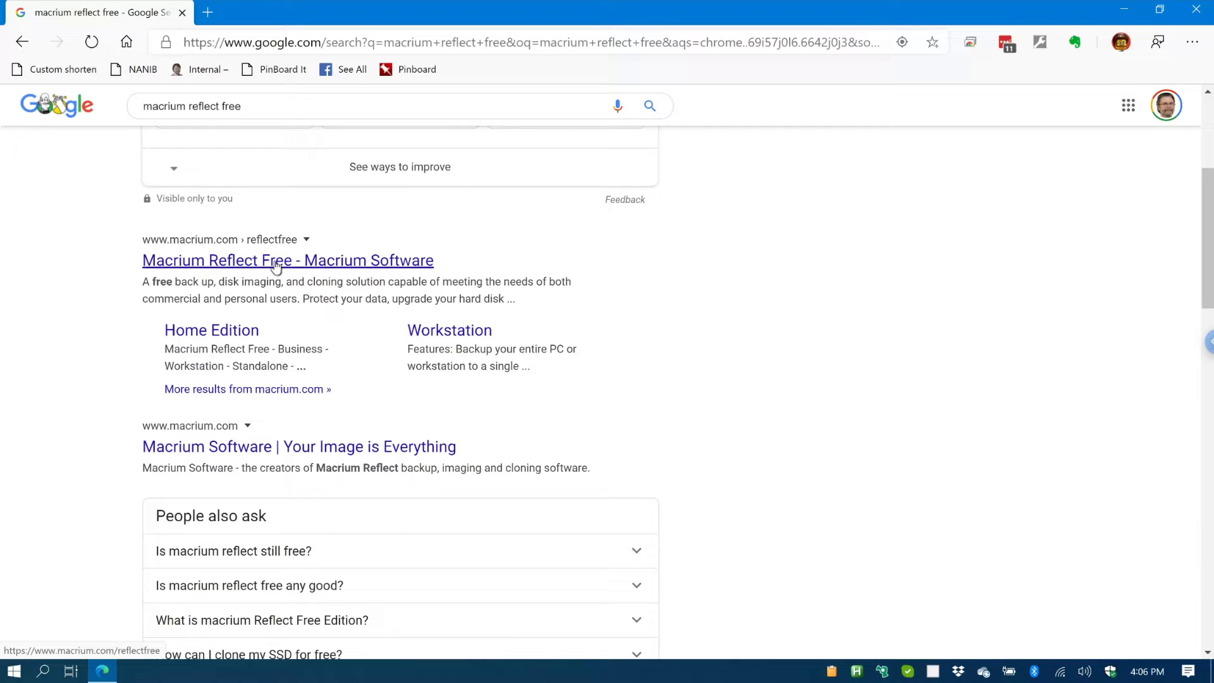
Step: Open the Macrium Reflect Free page and download the Home Use ReflectDLHF.exe without giving an email
{"action": "left_click", "coordinate": [276, 262]}
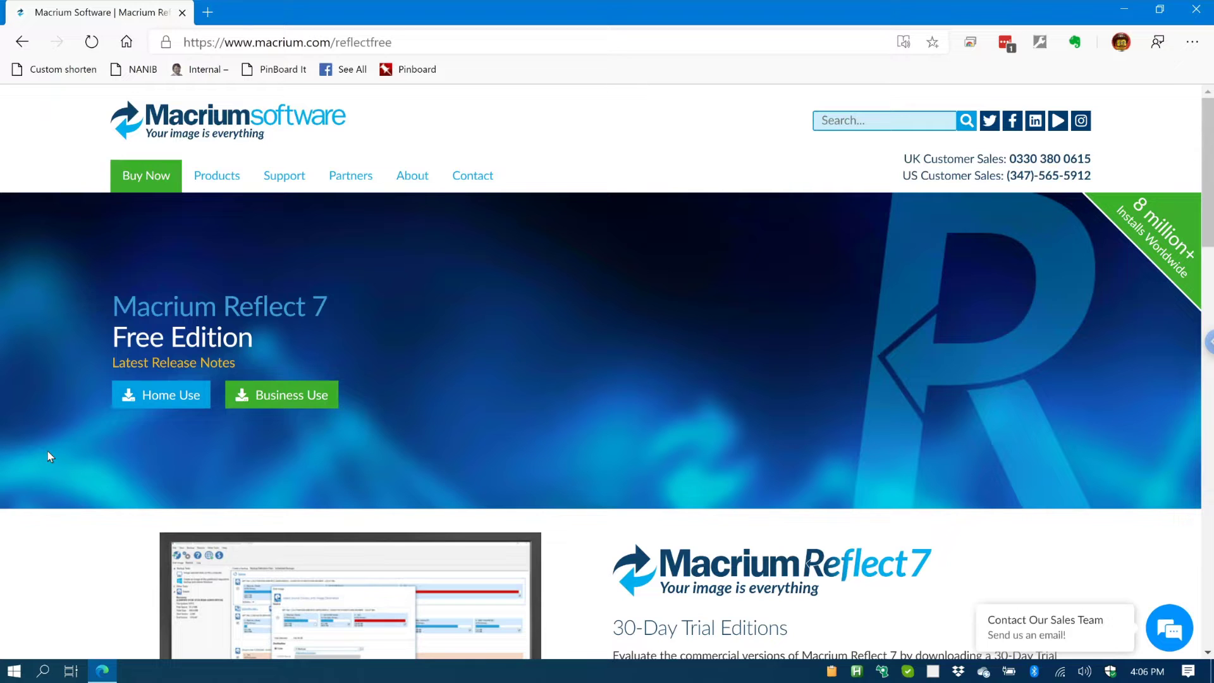
{"action": "left_click", "coordinate": [171, 397]}
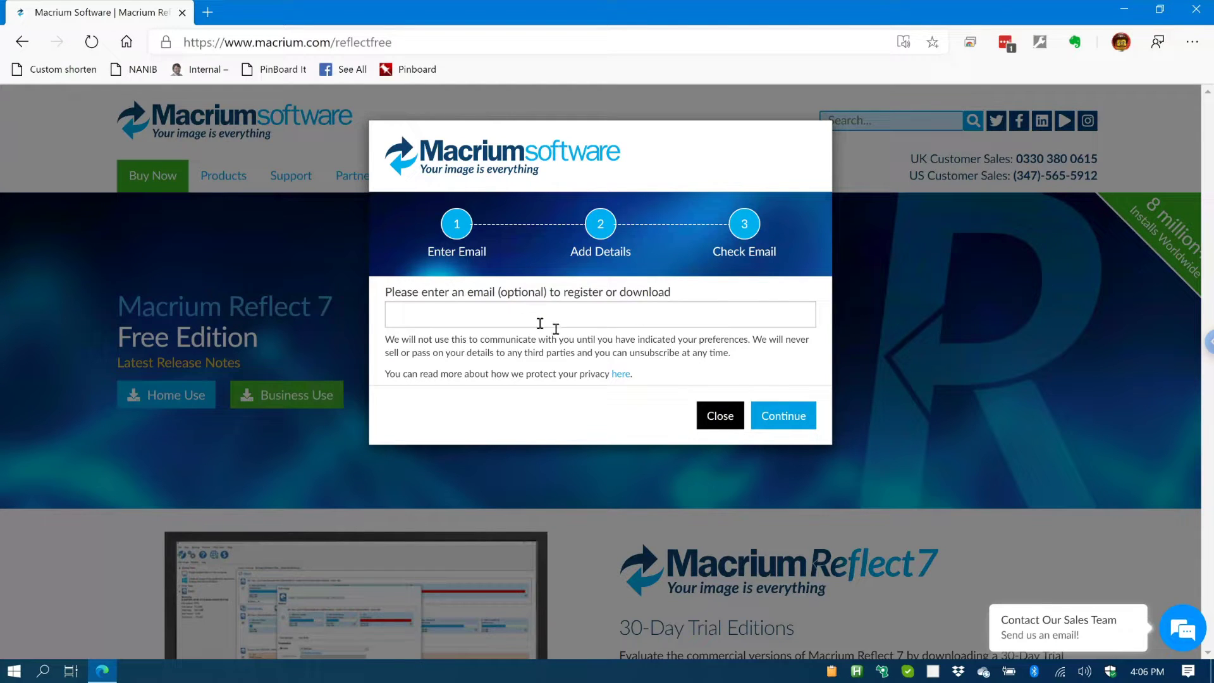
{"action": "left_click", "coordinate": [792, 420]}
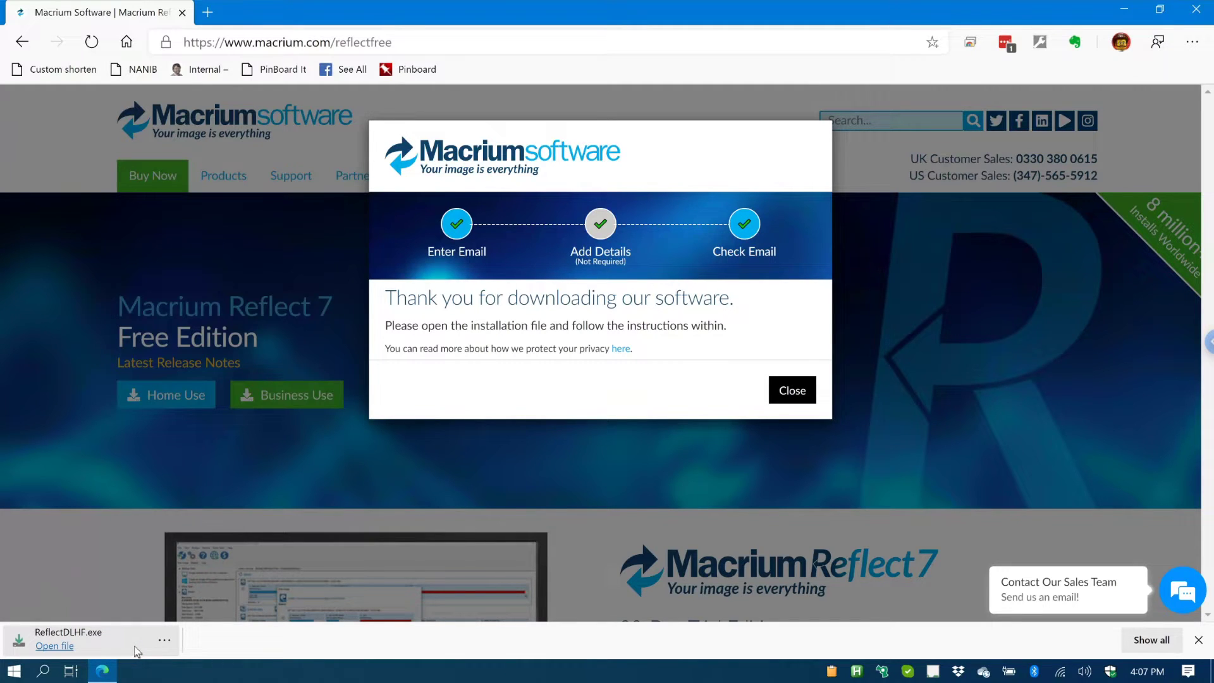
Step: Run ReflectDLHF.exe, close Edge, and keep the Free package selected in the Download Agent
{"action": "left_click", "coordinate": [136, 651]}
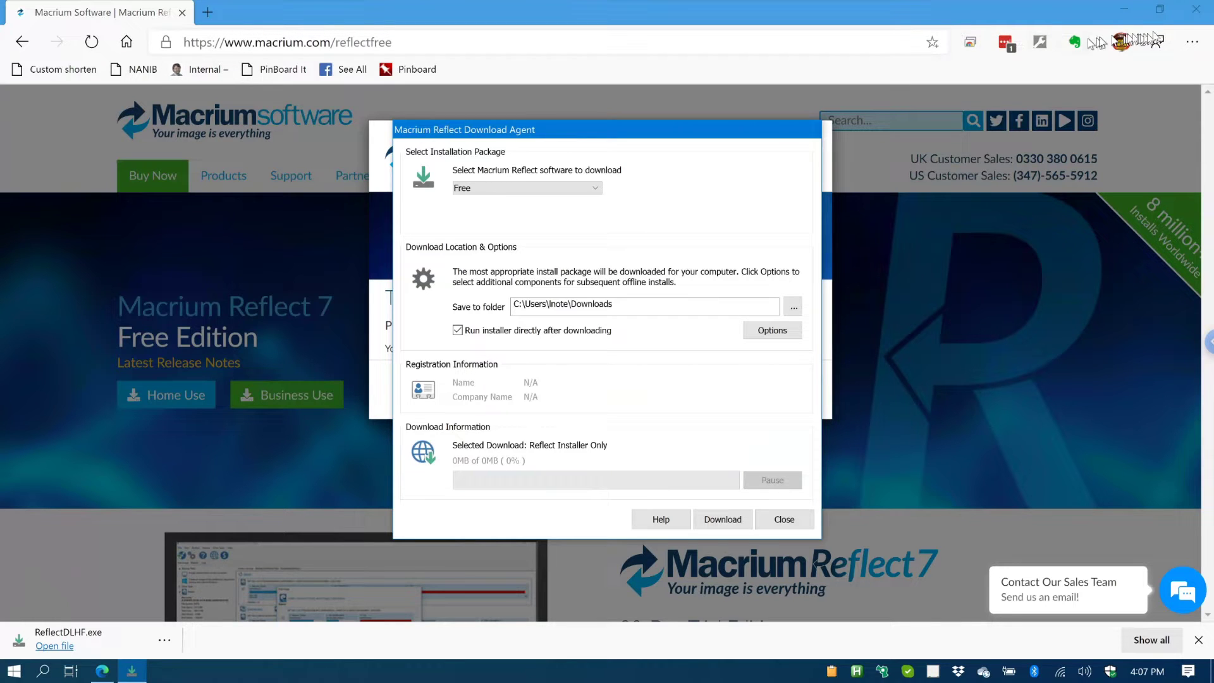
{"action": "left_click", "coordinate": [1196, 13]}
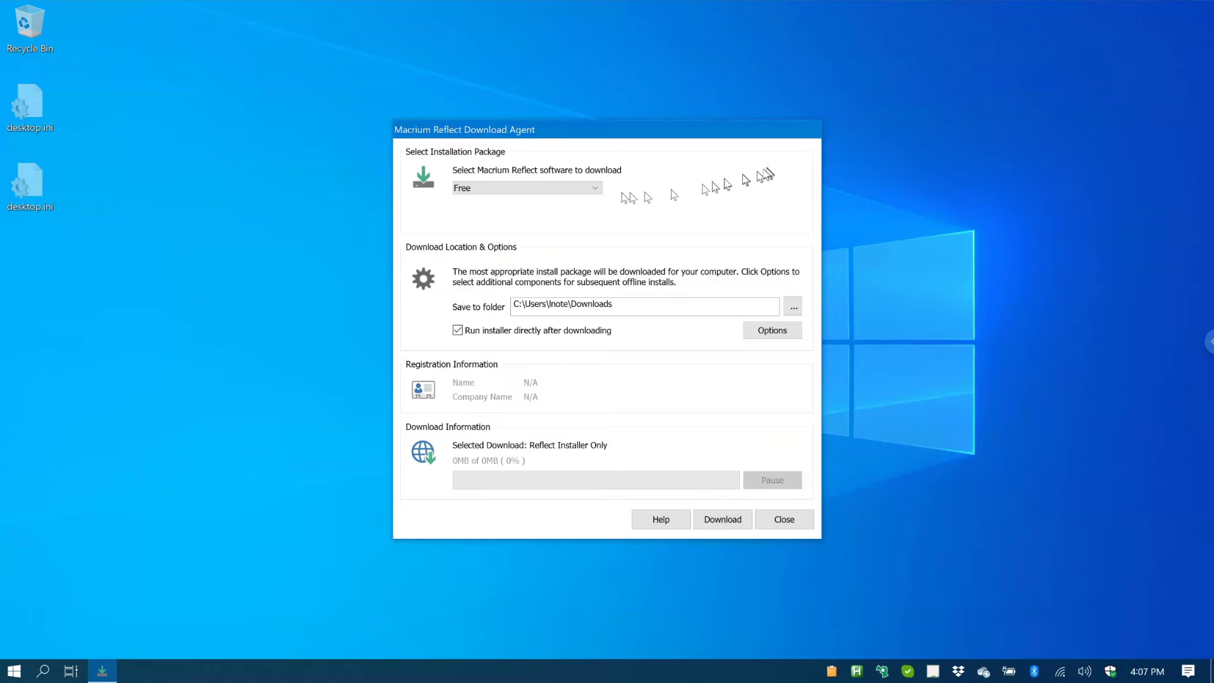
{"action": "left_click", "coordinate": [597, 190]}
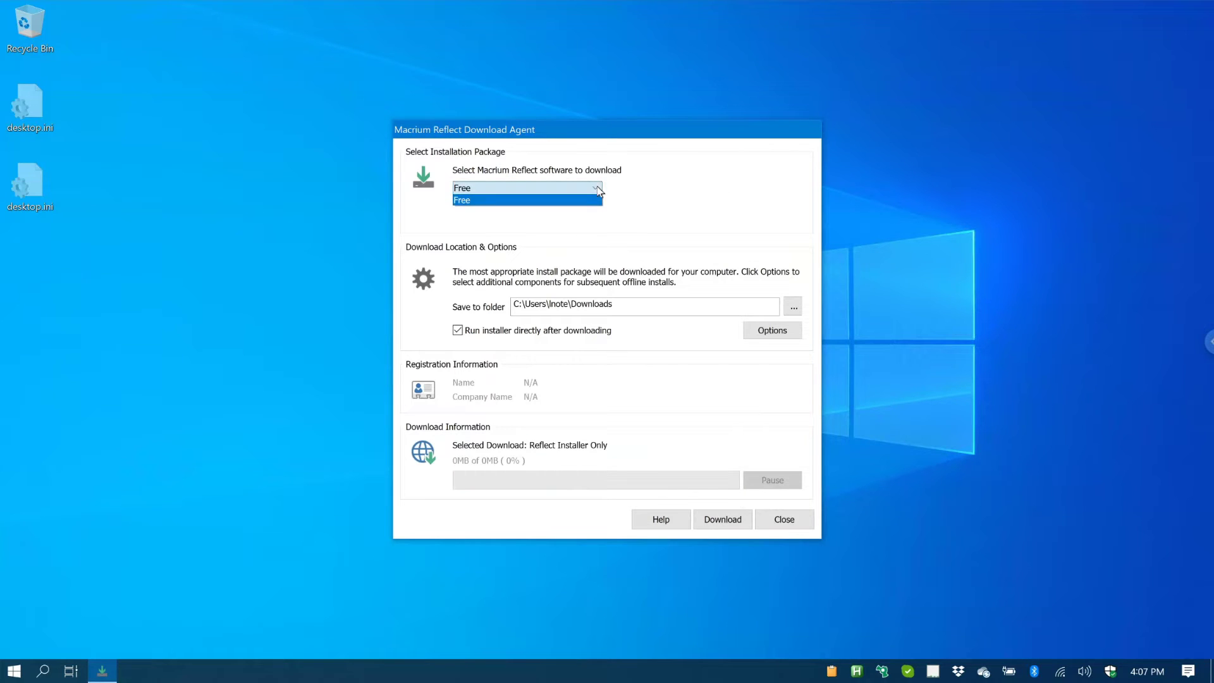
{"action": "left_click", "coordinate": [597, 187]}
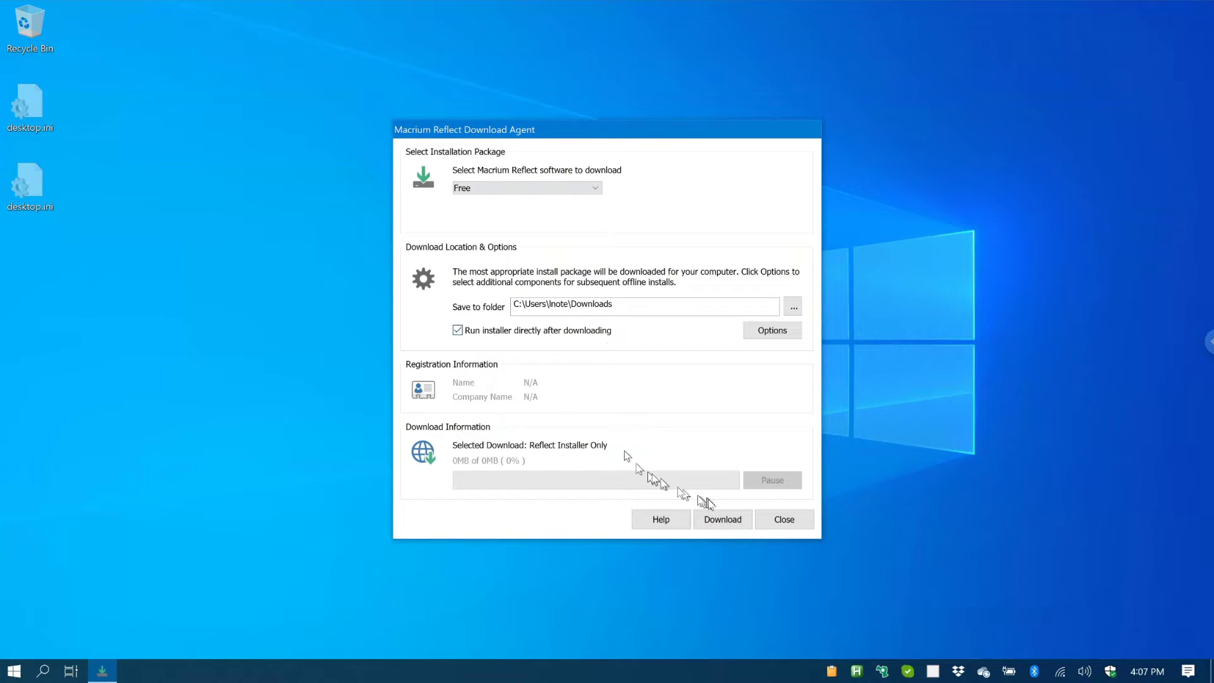
Step: Download the 108.2 MB Free installer and approve it in User Account Control
{"action": "left_click", "coordinate": [727, 527]}
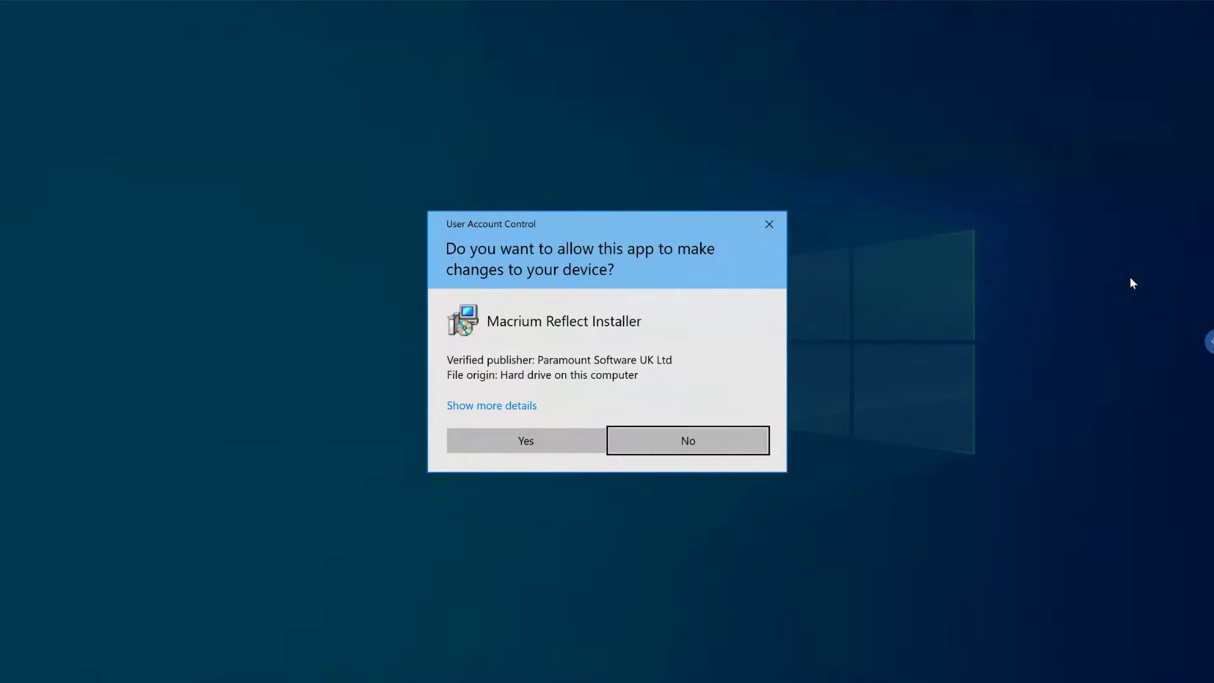
{"action": "left_click", "coordinate": [574, 439]}
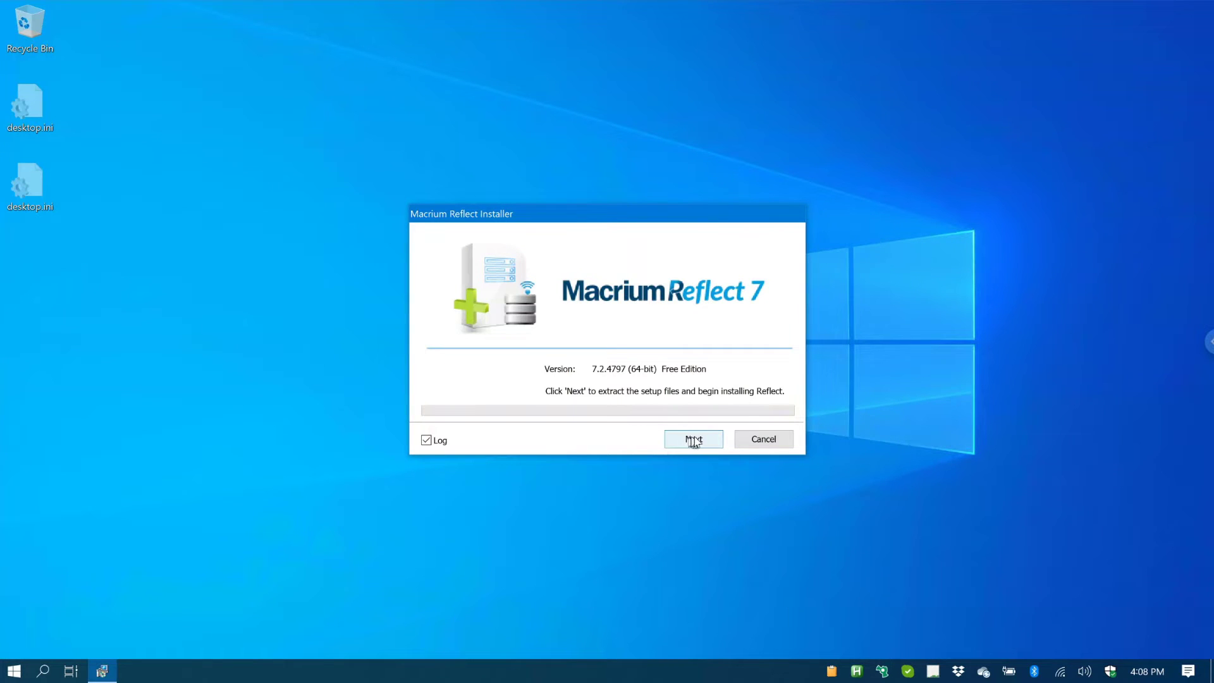
Step: Extract the installer, accept the licence terms, and choose the Home free-edition licence
{"action": "left_click", "coordinate": [695, 438]}
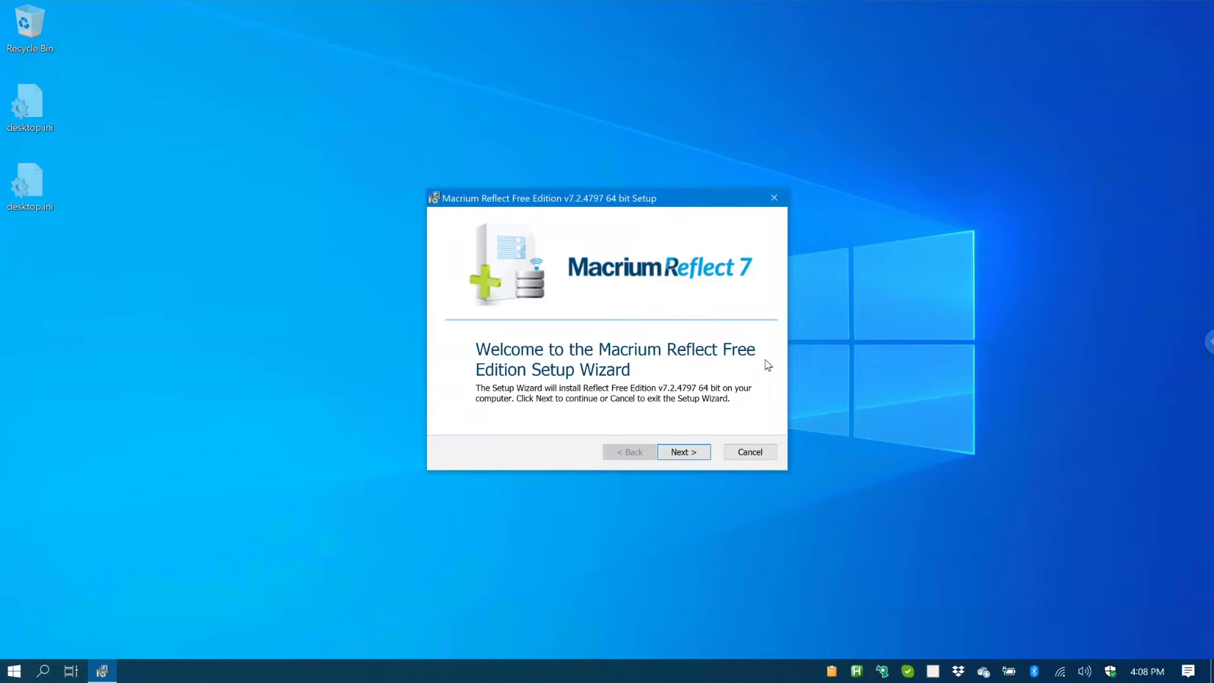
{"action": "left_click", "coordinate": [685, 454]}
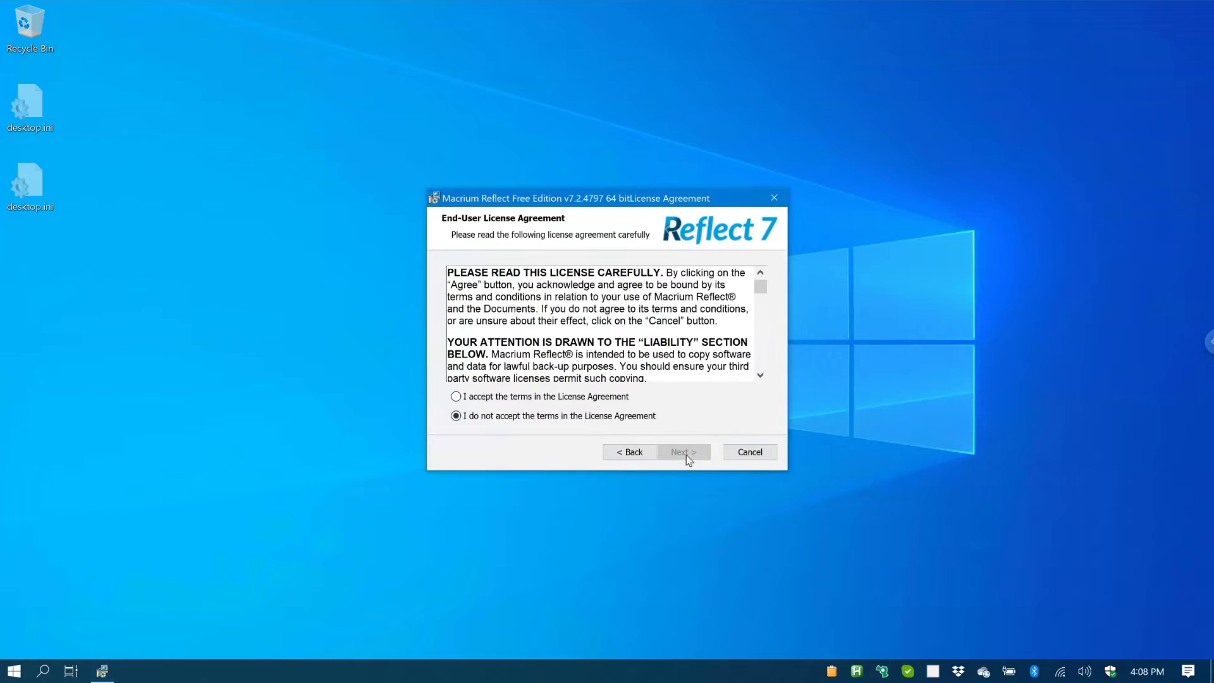
{"action": "left_click", "coordinate": [560, 396]}
{"action": "left_click", "coordinate": [685, 454]}
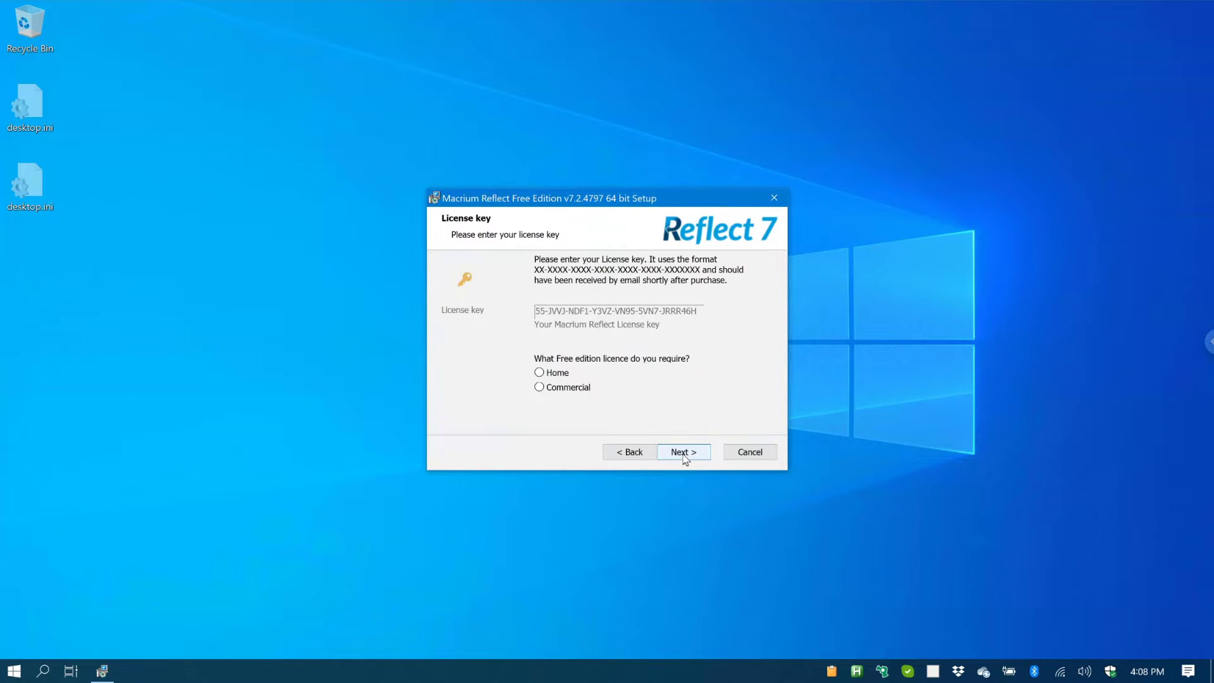
{"action": "left_click", "coordinate": [567, 374]}
{"action": "left_click", "coordinate": [693, 453]}
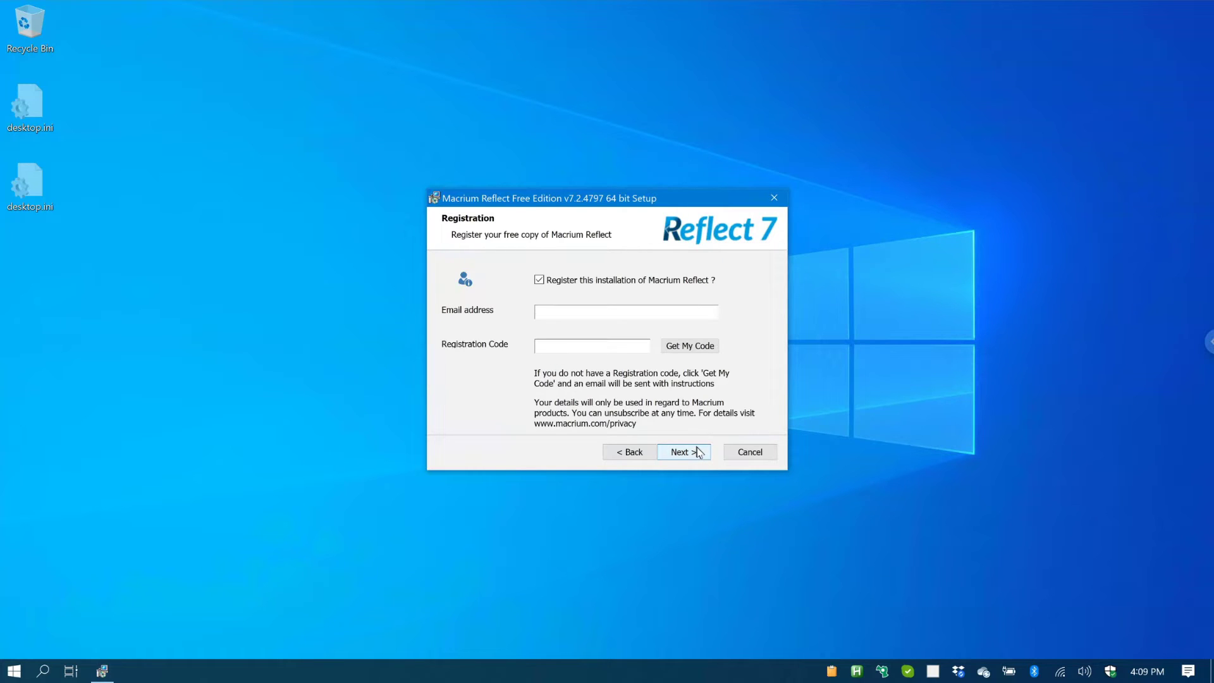
Step: Skip registration, keep the desktop shortcut, install Macrium Reflect and launch it on finish
{"action": "left_click", "coordinate": [582, 280]}
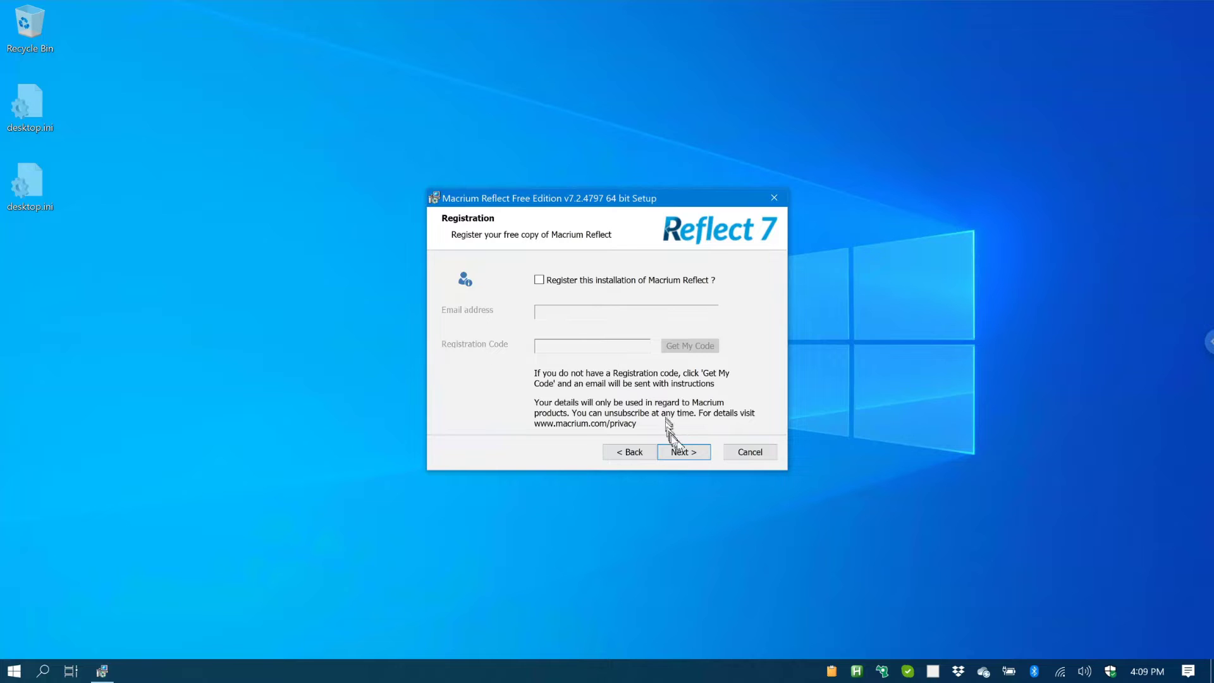
{"action": "left_click", "coordinate": [682, 452]}
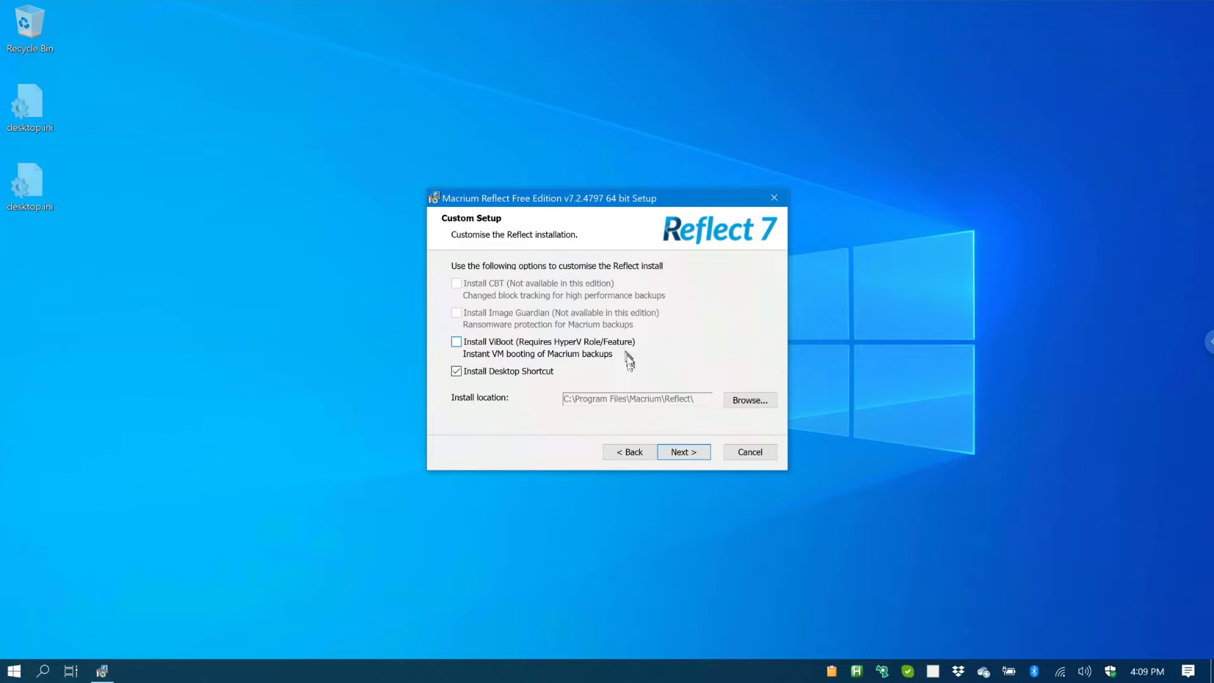
{"action": "left_click", "coordinate": [693, 453]}
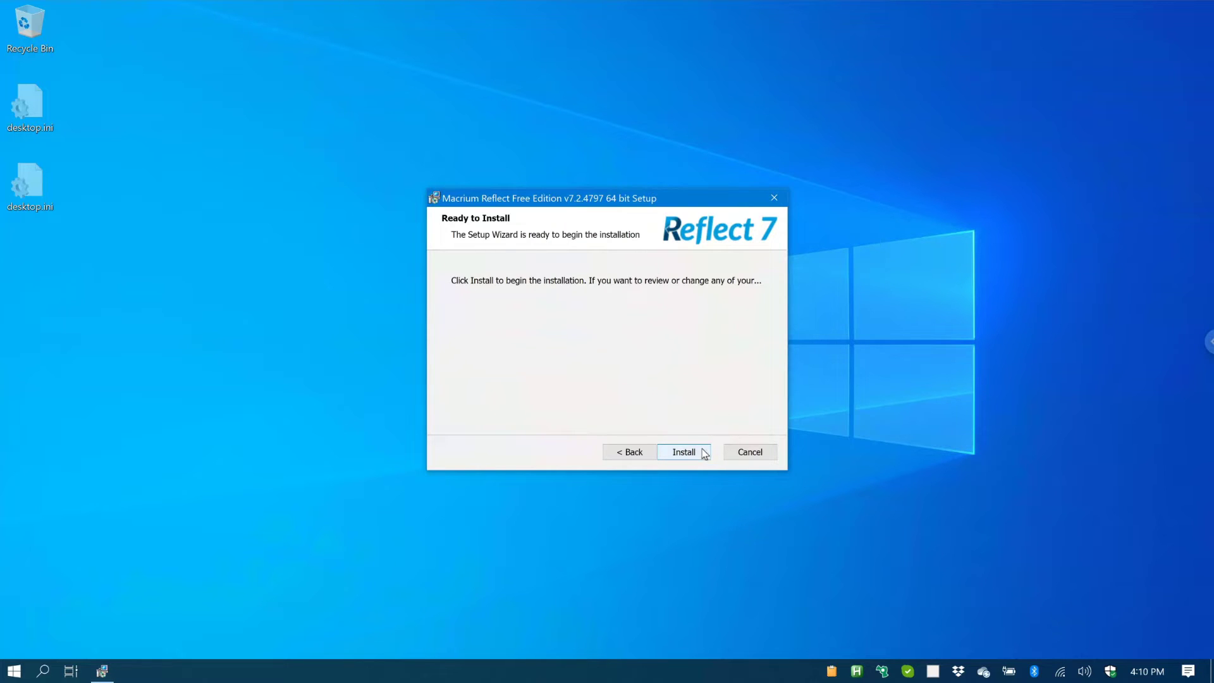
{"action": "left_click", "coordinate": [703, 453]}
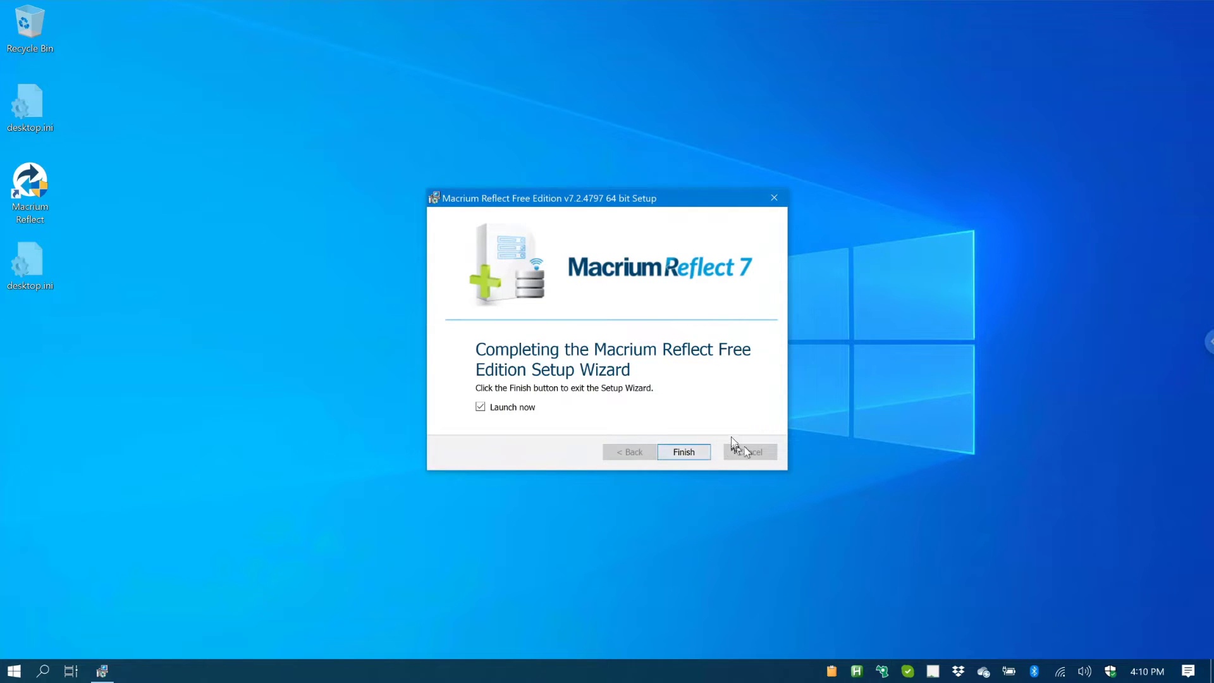
{"action": "left_click", "coordinate": [696, 454]}
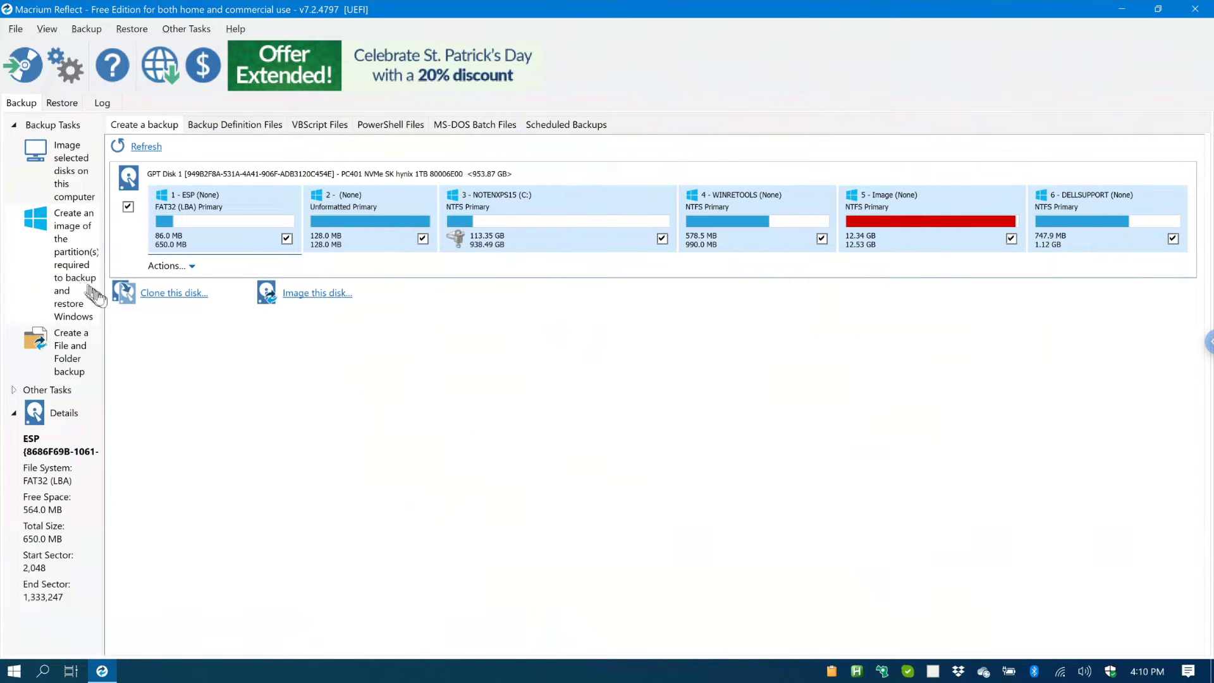
Step: Widen the task pane and start 'Image selected disks on this computer' for the GPT Disk 1 partitions
{"action": "left_click_drag", "start_coordinate": [105, 297], "coordinate": [161, 298]}
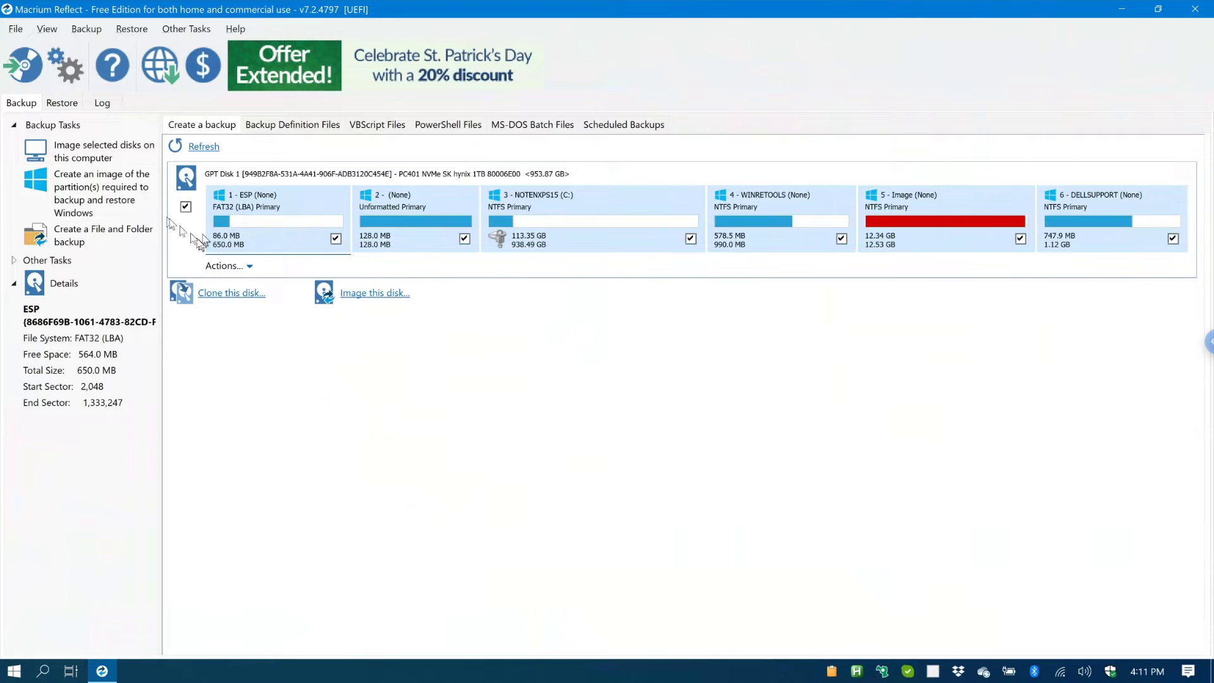
{"action": "left_click", "coordinate": [130, 158]}
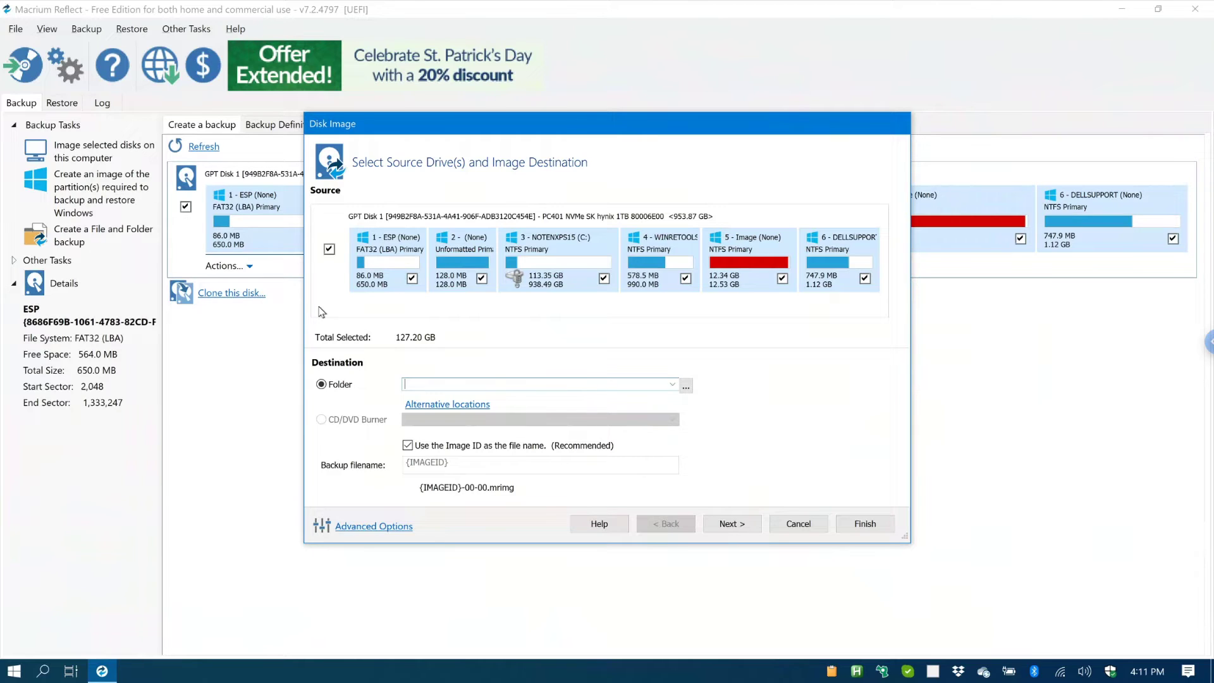
Step: Browse for the image folder and expand Network to list NOTEN2020 and NOTENXPS15
{"action": "left_click", "coordinate": [688, 386]}
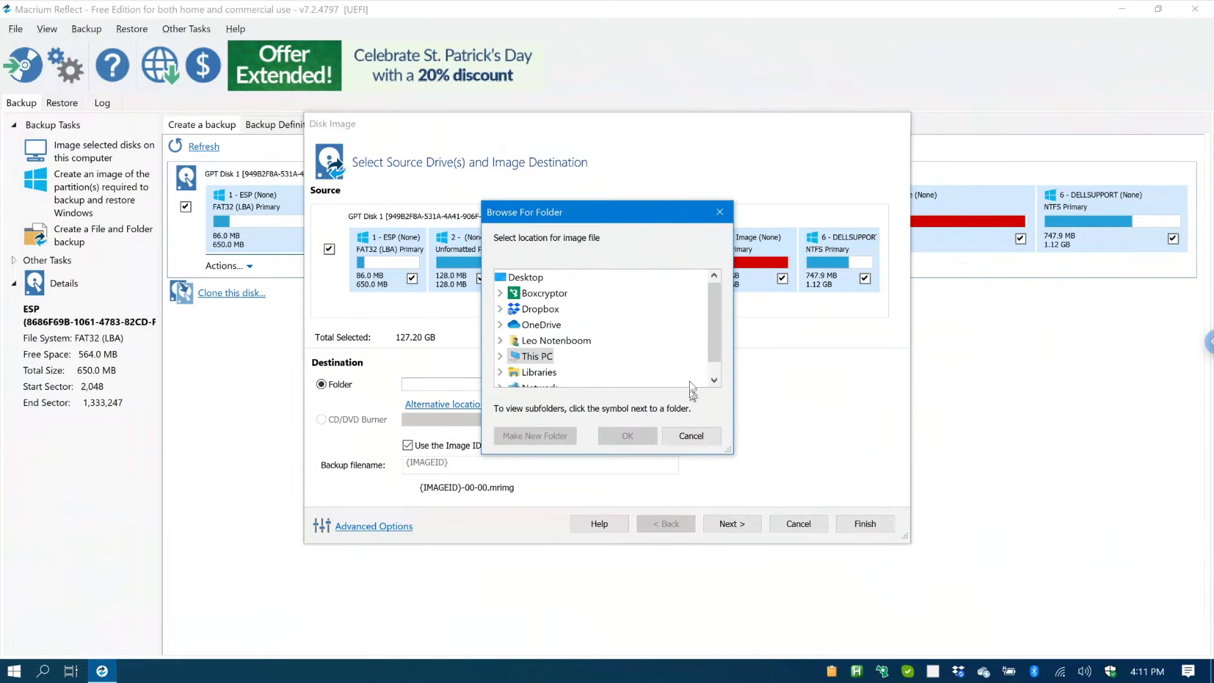
{"action": "scroll", "coordinate": [716, 368], "scroll_direction": "down", "scroll_amount": 1}
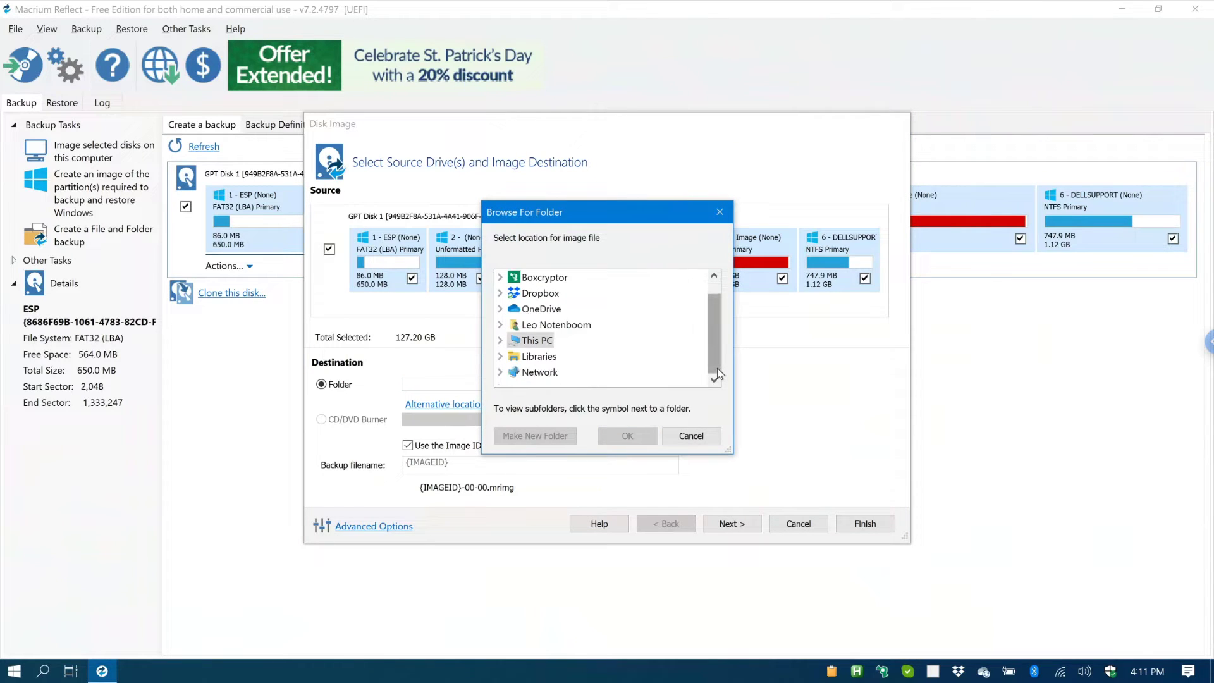
{"action": "left_click", "coordinate": [500, 372]}
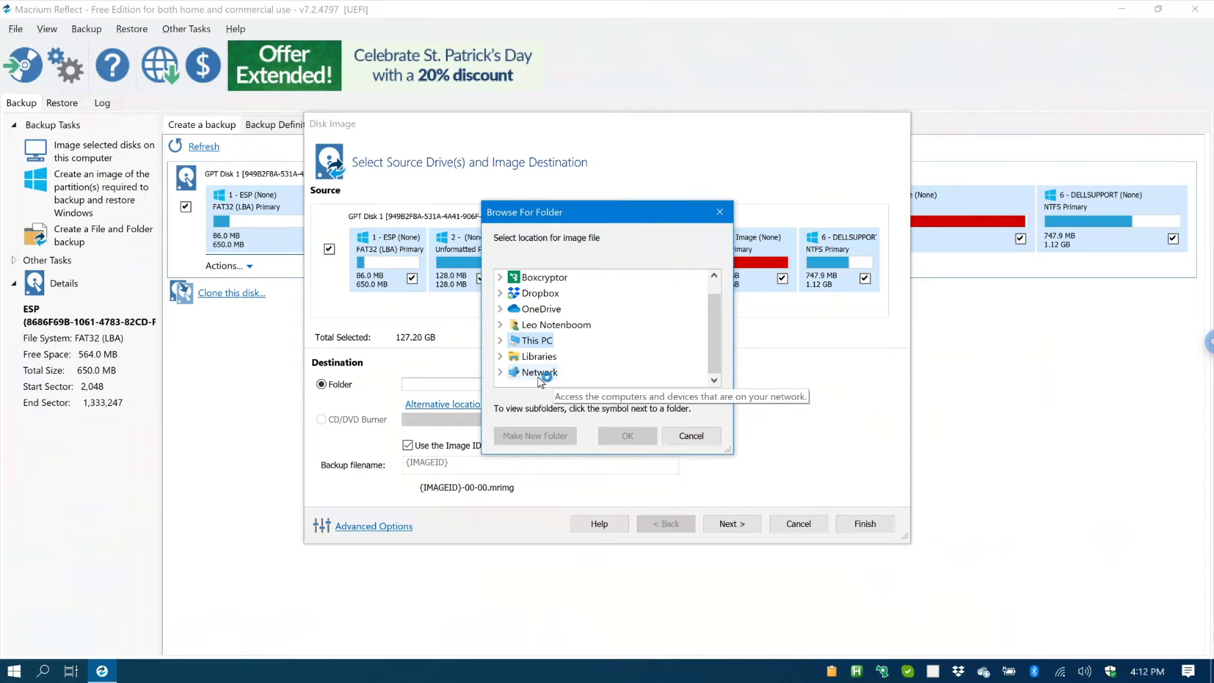
{"action": "left_click", "coordinate": [500, 372]}
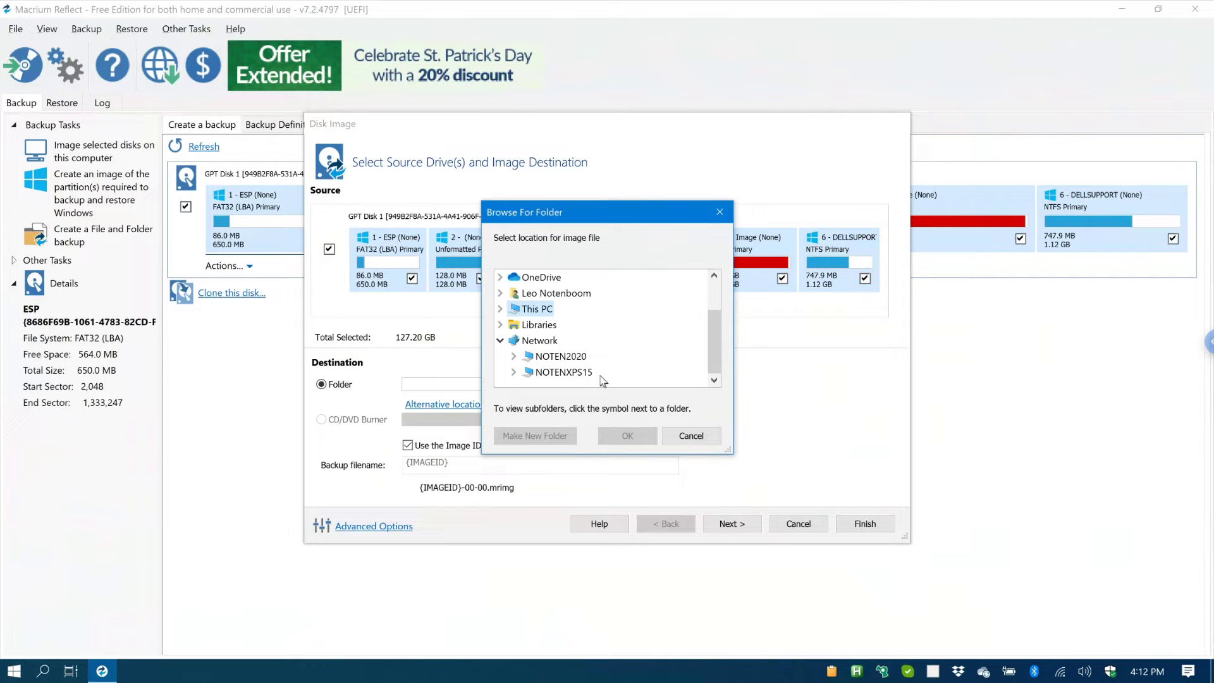
Step: Choose the MacriumBackups folder on NOTEN2020's d share as the image destination
{"action": "left_click", "coordinate": [514, 357]}
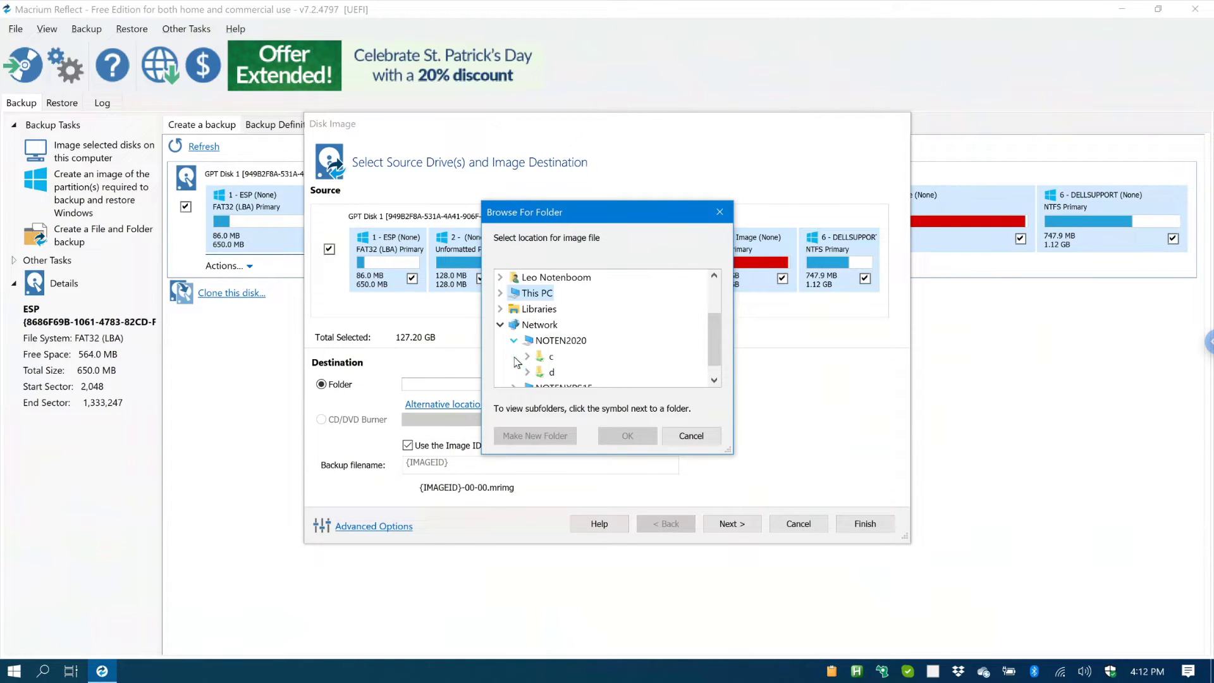
{"action": "left_click", "coordinate": [551, 373]}
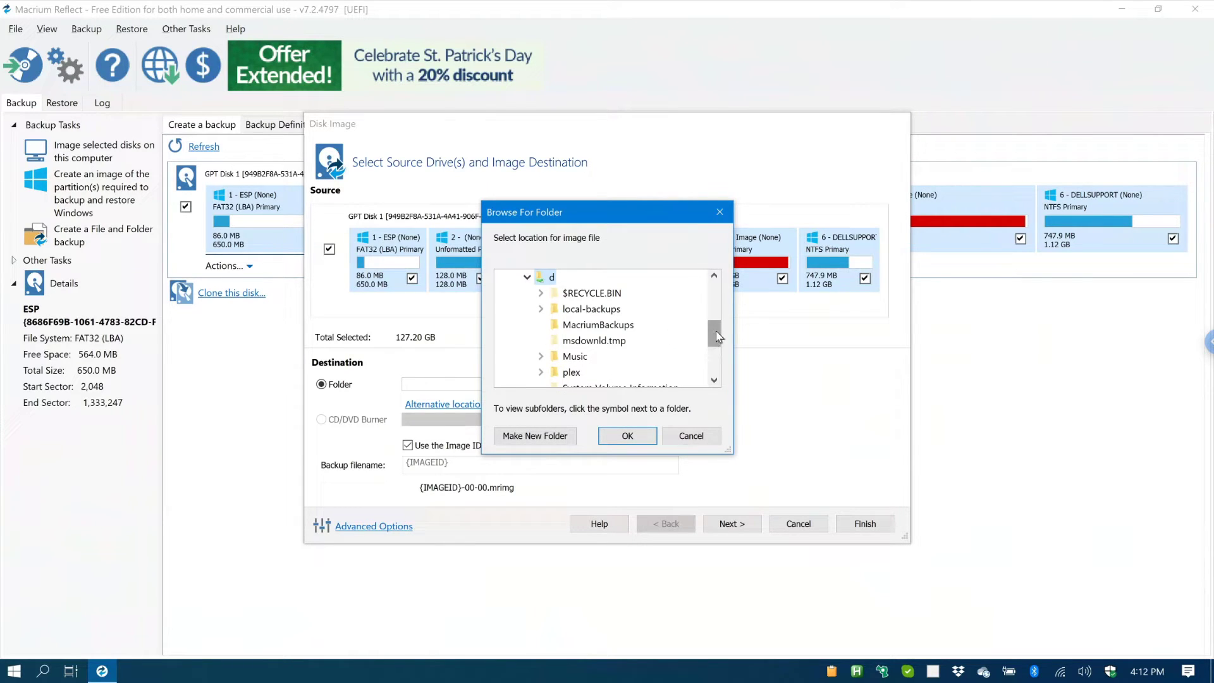
{"action": "mouse_move", "coordinate": [716, 331]}
{"action": "left_mouse_down"}
{"action": "mouse_move", "coordinate": [718, 364]}
{"action": "mouse_move", "coordinate": [718, 331]}
{"action": "left_mouse_up"}
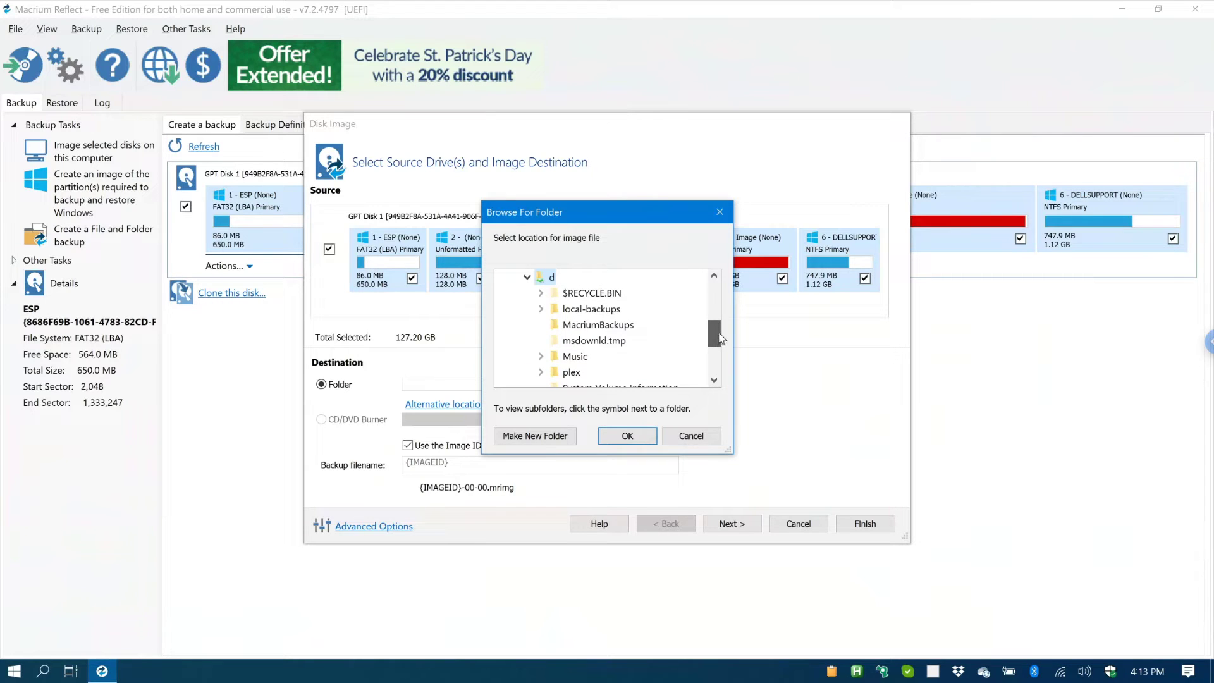
{"action": "left_click", "coordinate": [604, 325]}
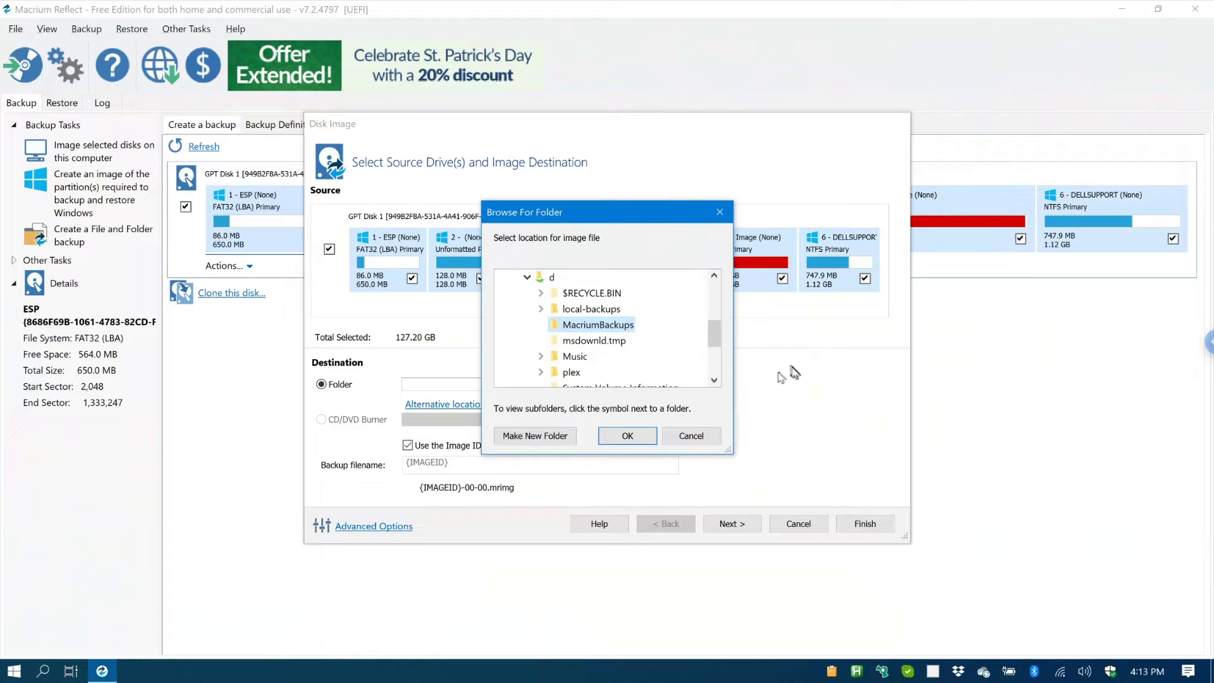
{"action": "left_click", "coordinate": [638, 437]}
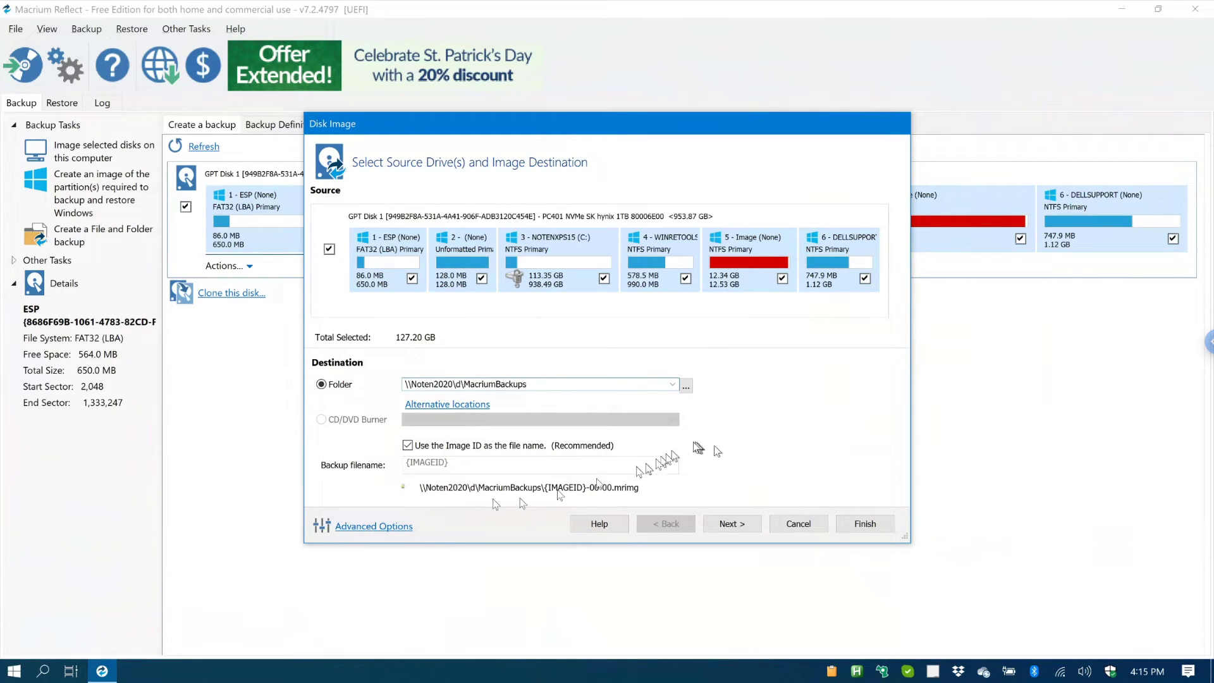
Step: In Advanced Options, keep compression at Medium (Recommended)
{"action": "left_click", "coordinate": [408, 530]}
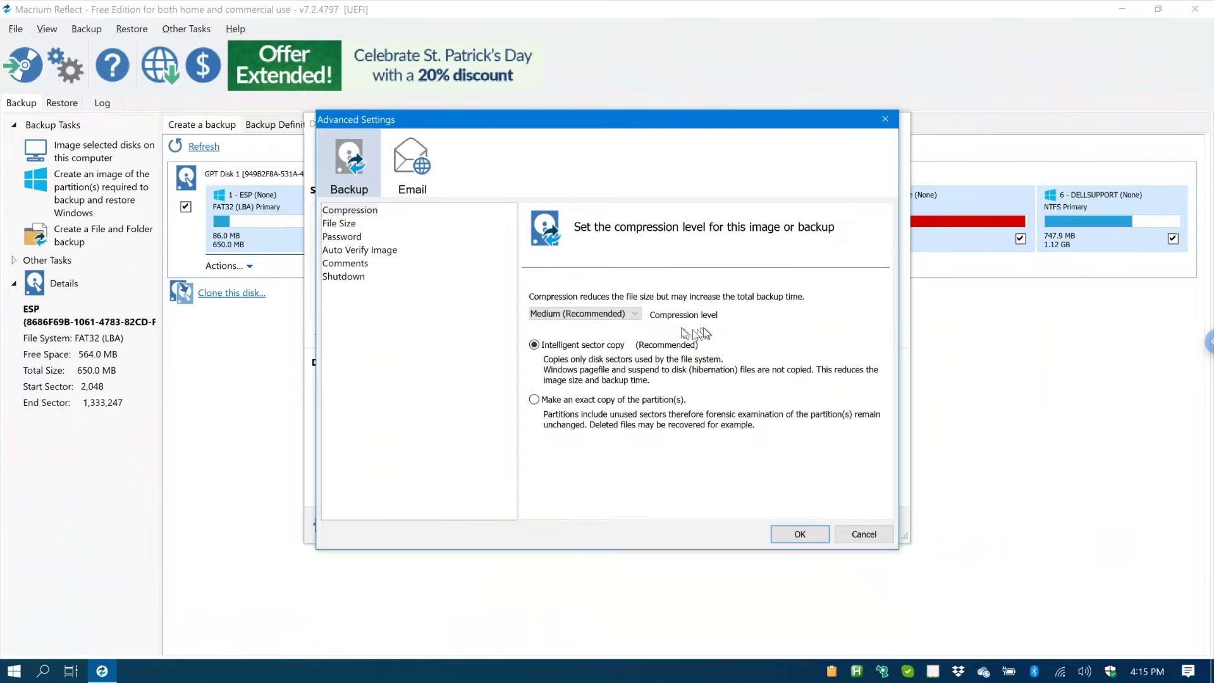
{"action": "left_click", "coordinate": [640, 314]}
{"action": "left_click", "coordinate": [640, 315]}
Step: Review file size, password, auto-verify, comment and shutdown settings, keep the defaults, and continue
{"action": "left_click", "coordinate": [352, 226]}
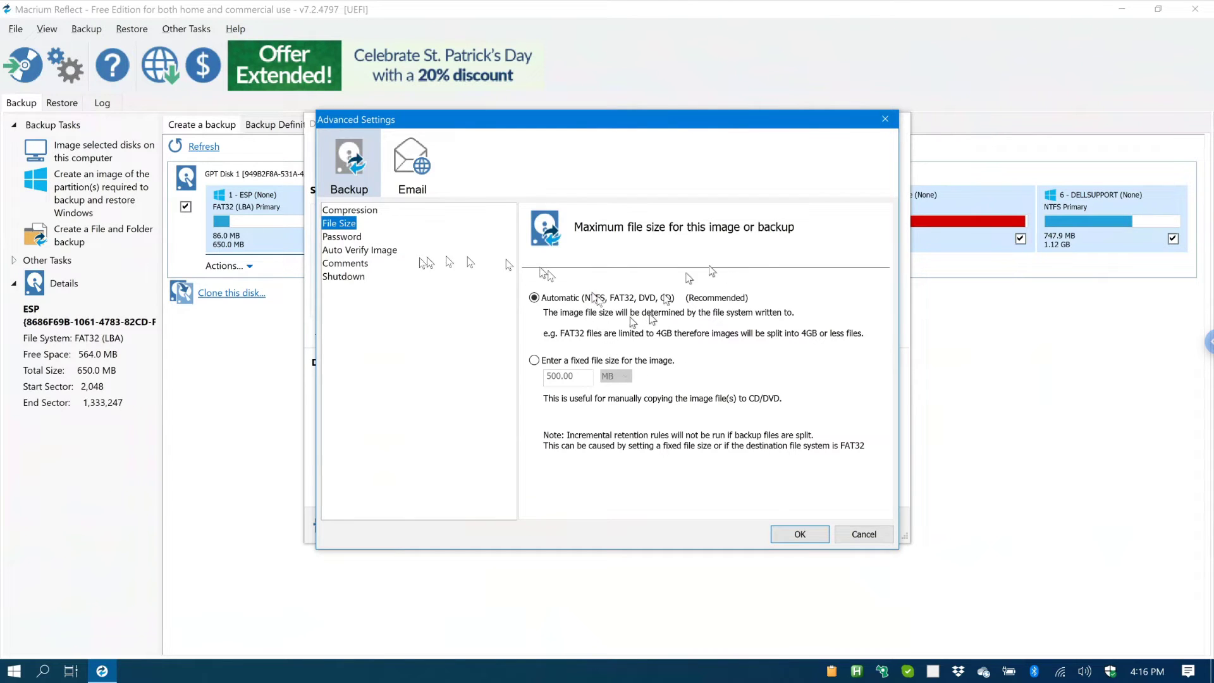
{"action": "left_click", "coordinate": [356, 237]}
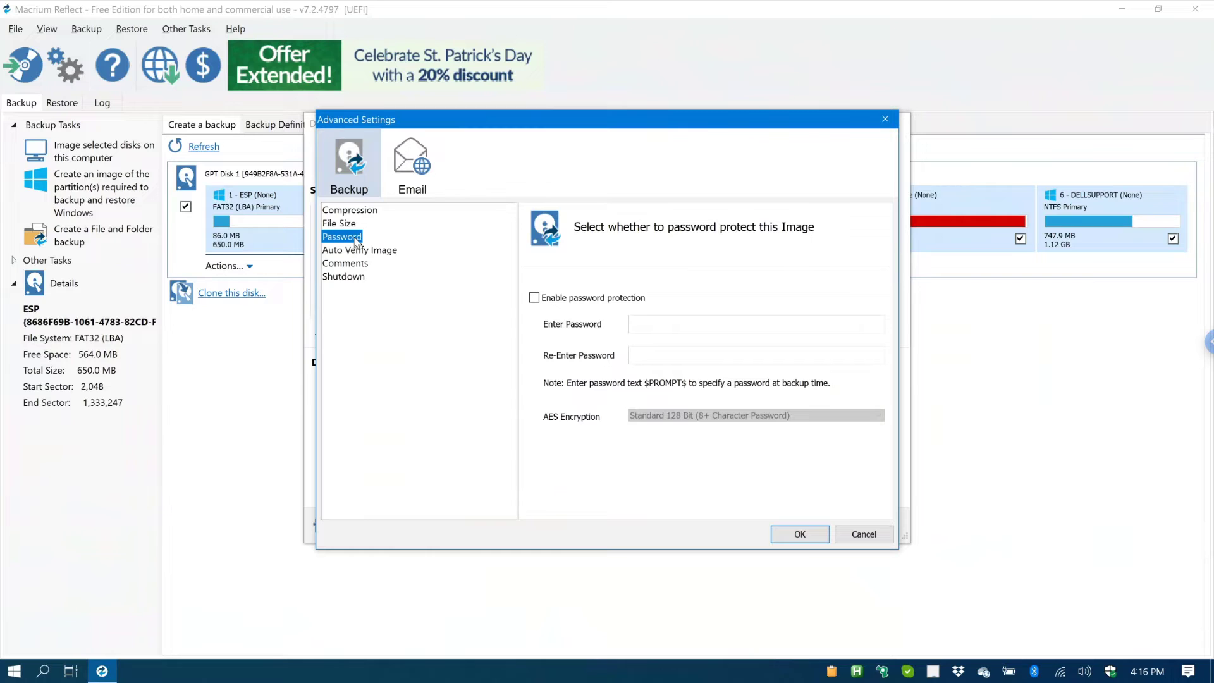
{"action": "left_click", "coordinate": [369, 254]}
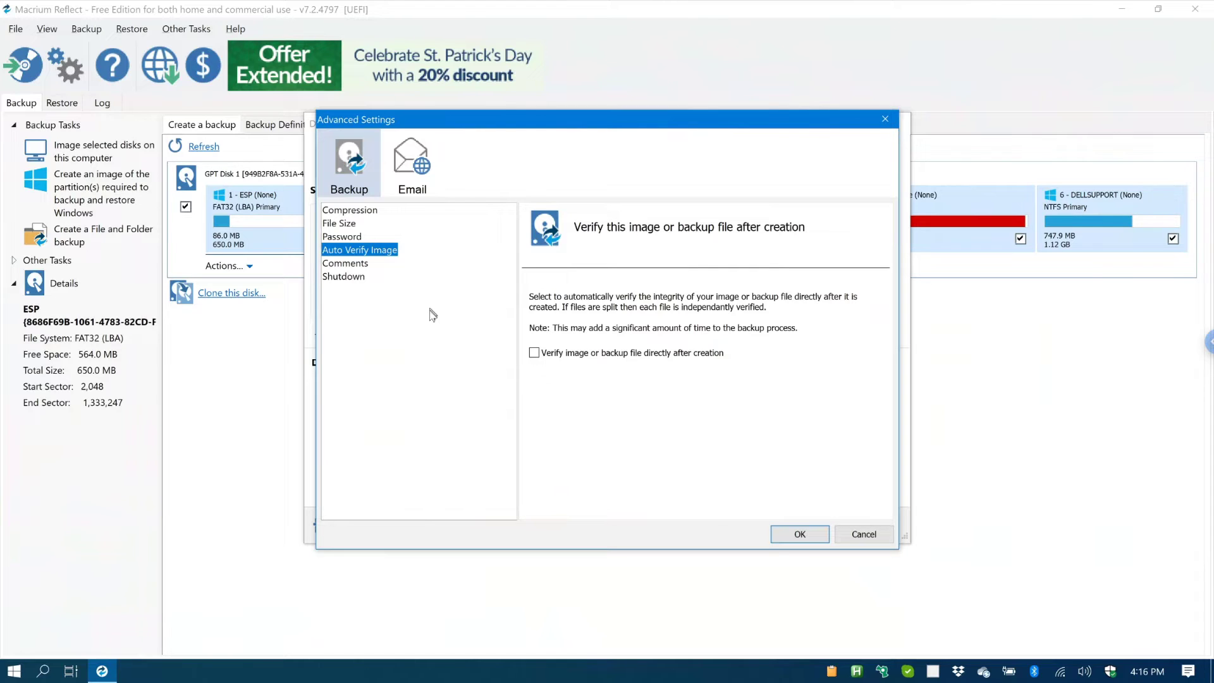
{"action": "left_click", "coordinate": [370, 266]}
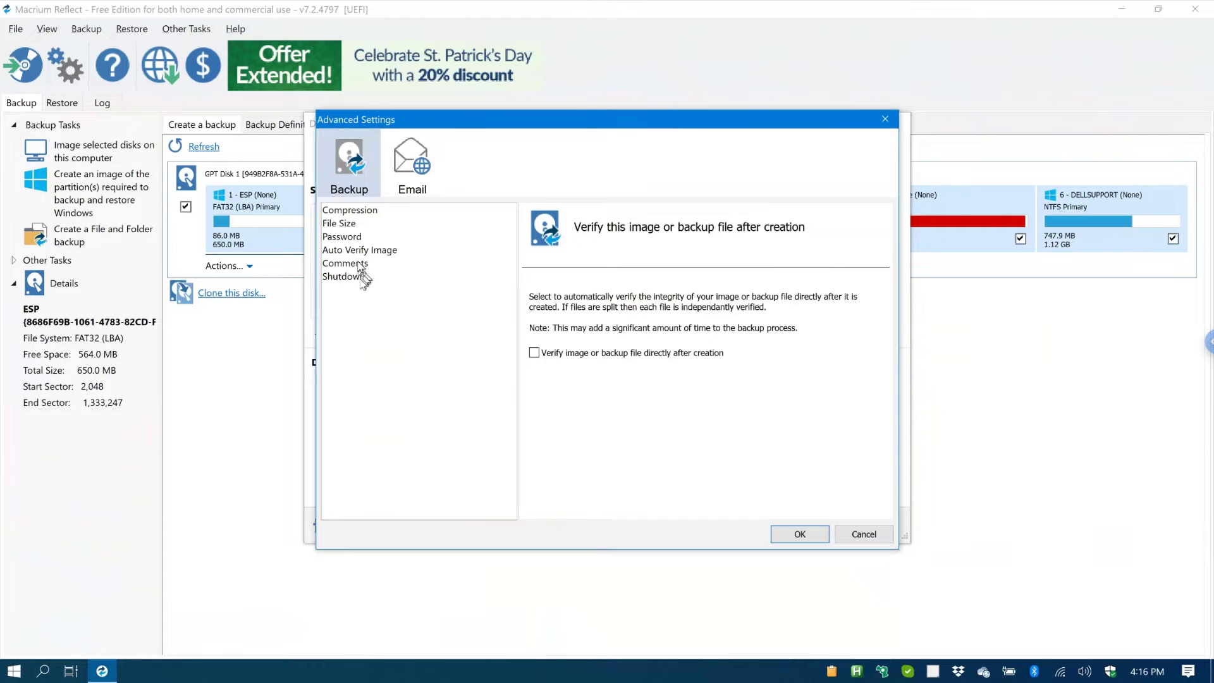
{"action": "left_click", "coordinate": [371, 268]}
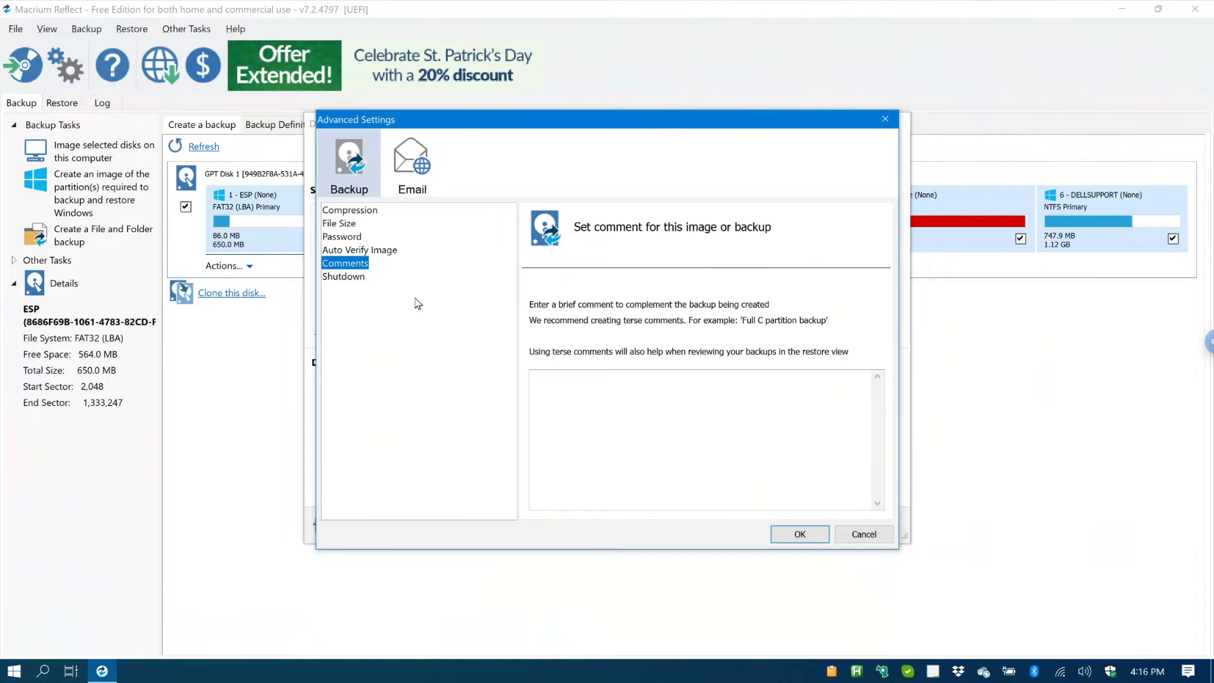
{"action": "left_click", "coordinate": [358, 276]}
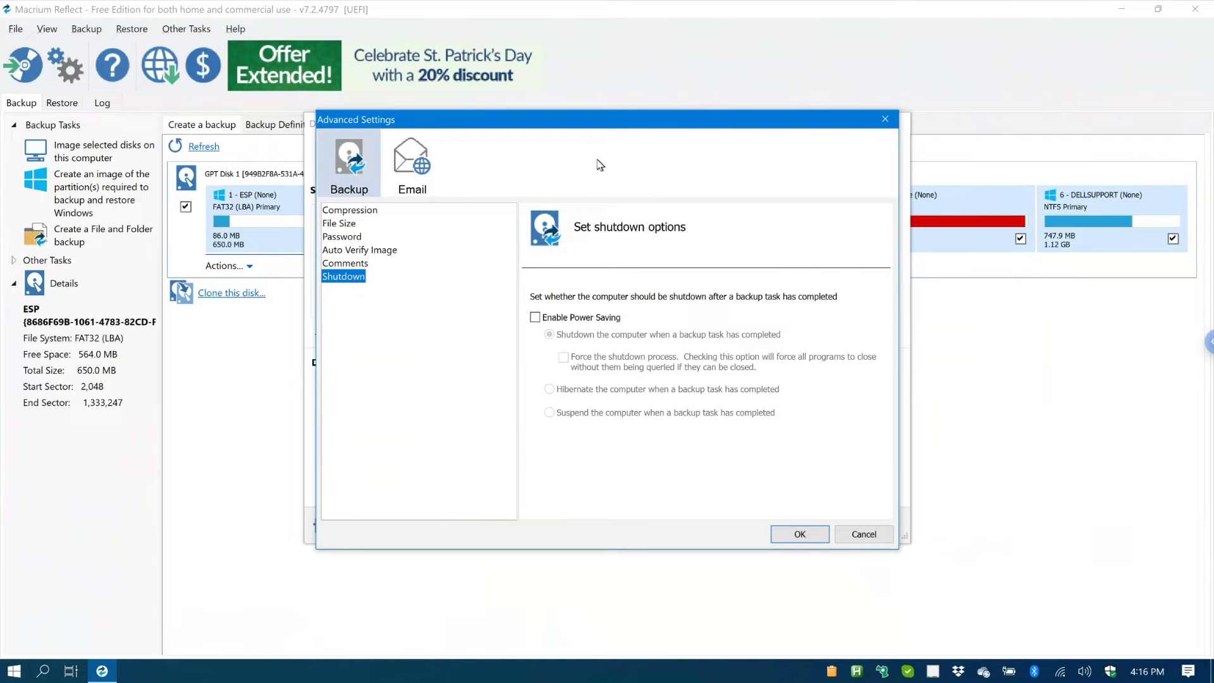
{"action": "left_click", "coordinate": [800, 533]}
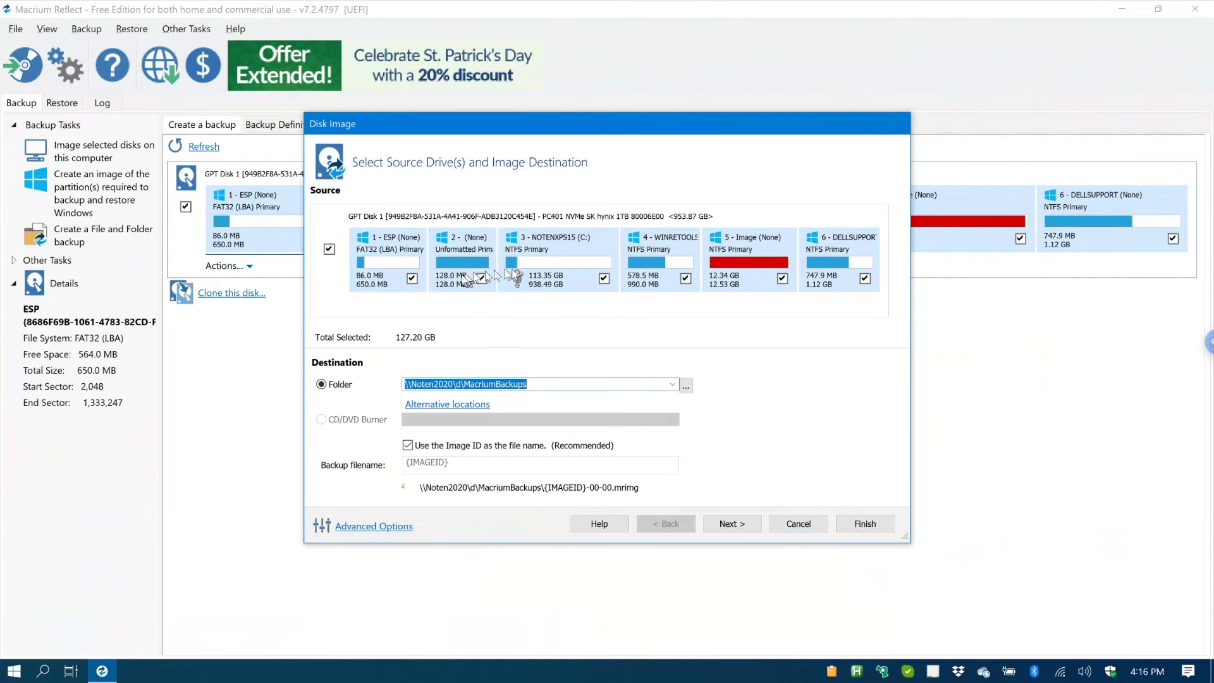
{"action": "left_click", "coordinate": [749, 524]}
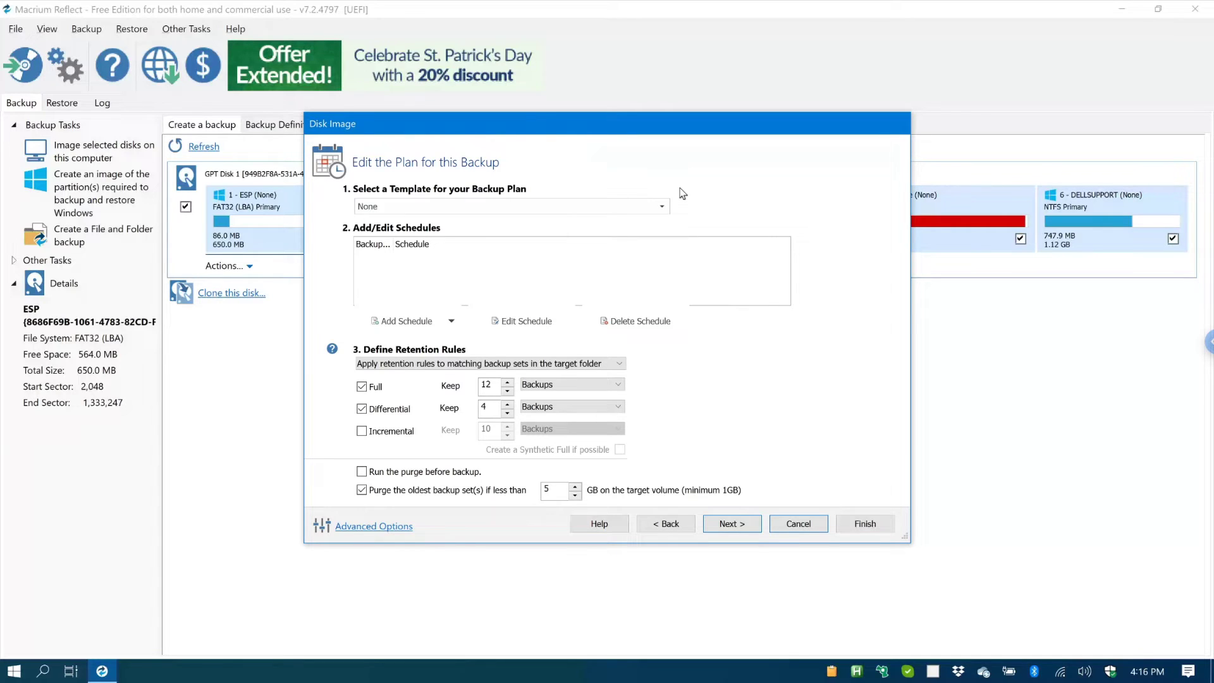
Step: Keep the backup plan template at None and bring up the list of schedule types
{"action": "left_click", "coordinate": [633, 206]}
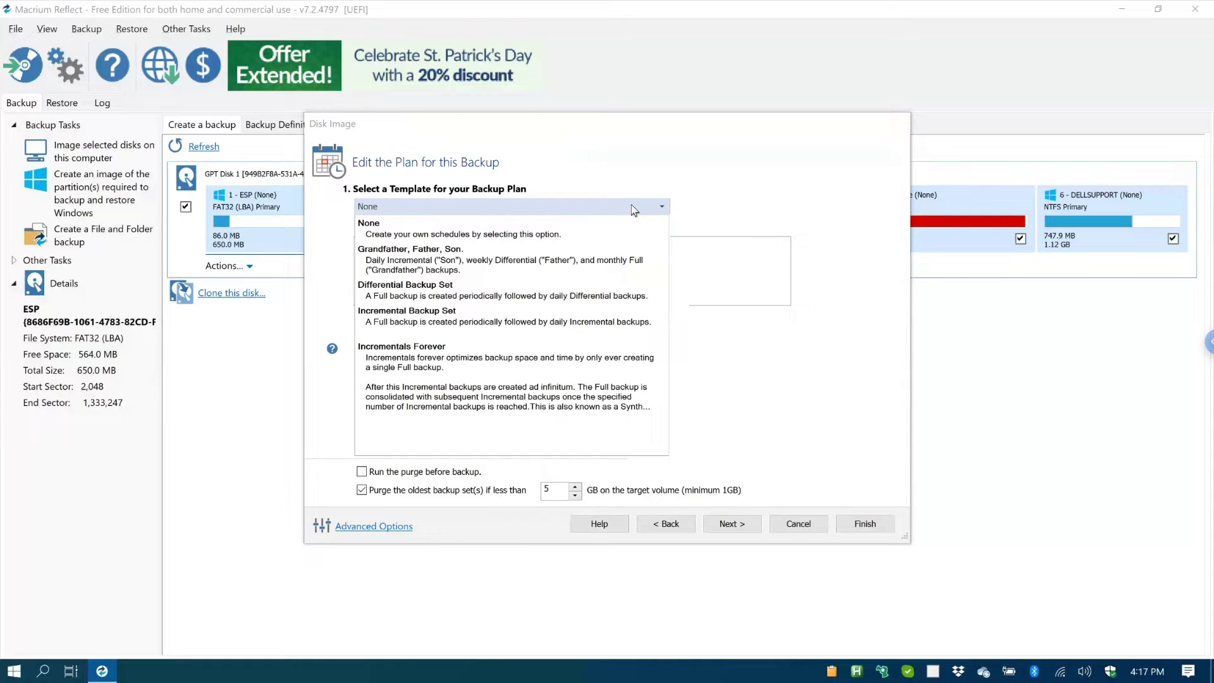
{"action": "left_click", "coordinate": [520, 235]}
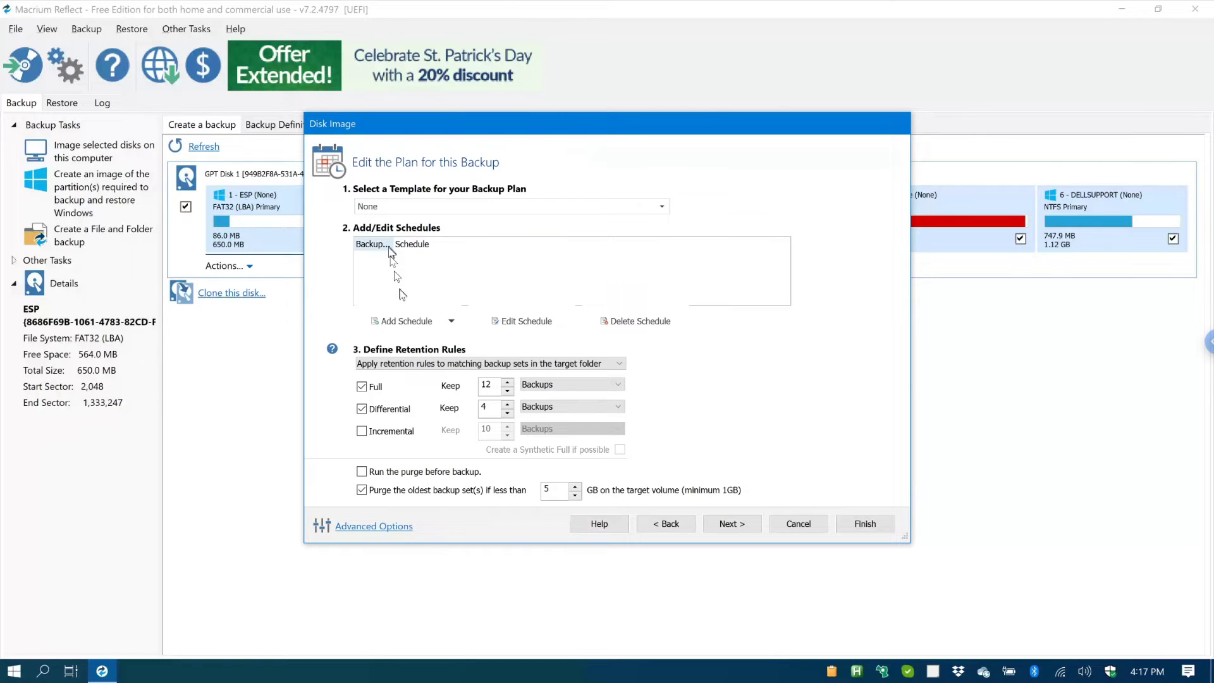
{"action": "left_click", "coordinate": [452, 322]}
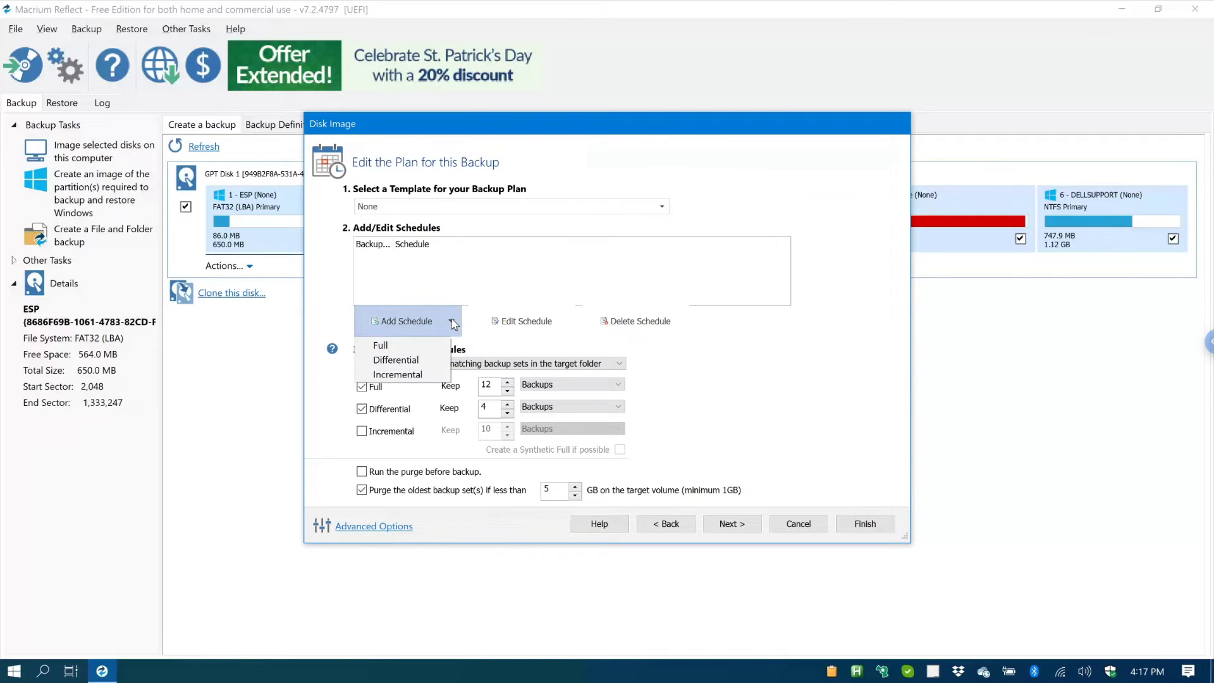
Step: Add a weekly Full backup schedule that runs on Sunday instead of Monday
{"action": "left_click", "coordinate": [399, 344]}
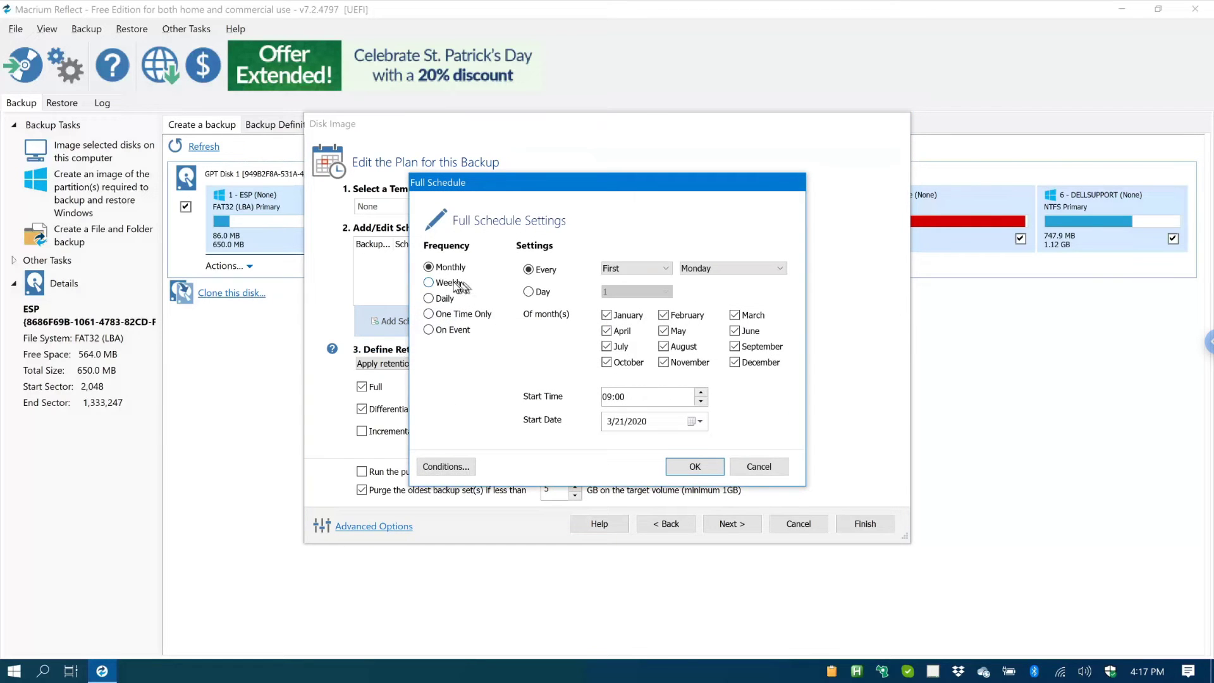
{"action": "left_click", "coordinate": [456, 285]}
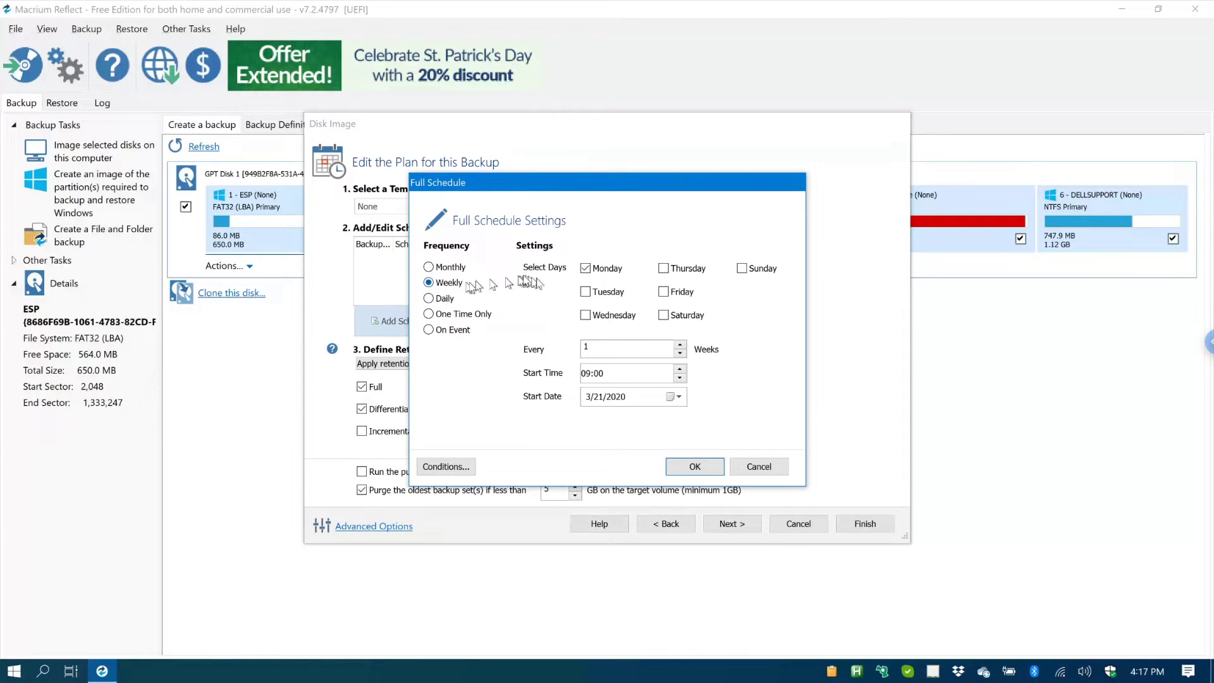
{"action": "left_click", "coordinate": [584, 267]}
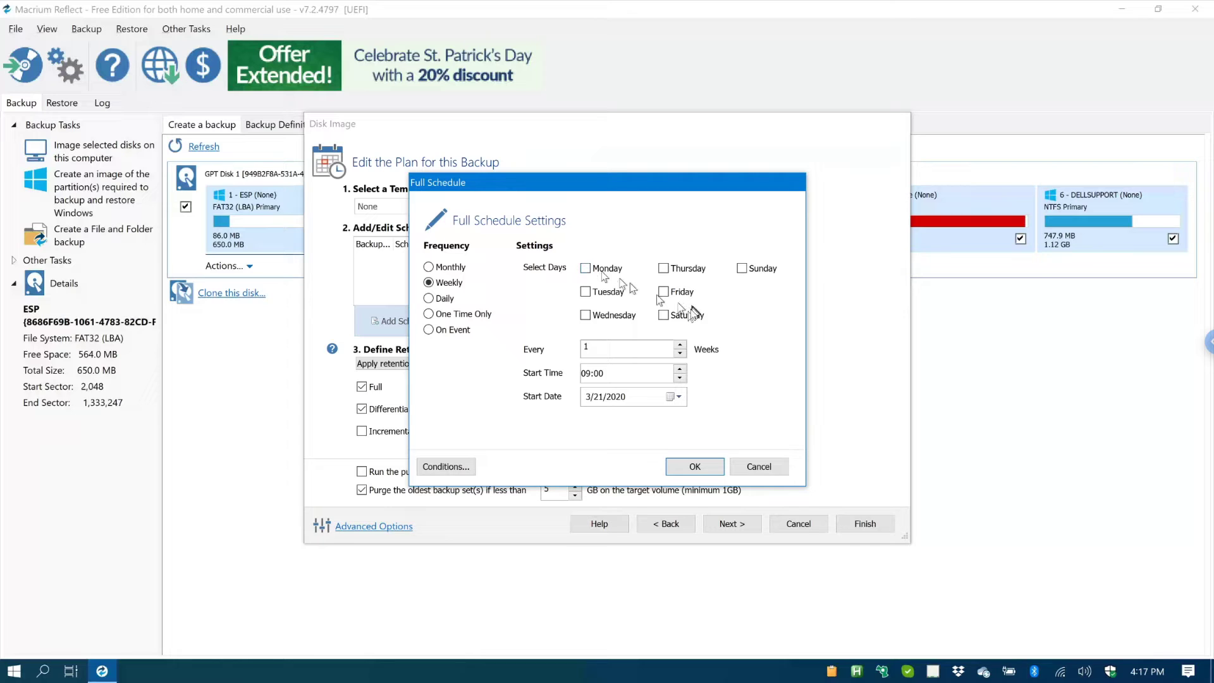
{"action": "left_click", "coordinate": [742, 268]}
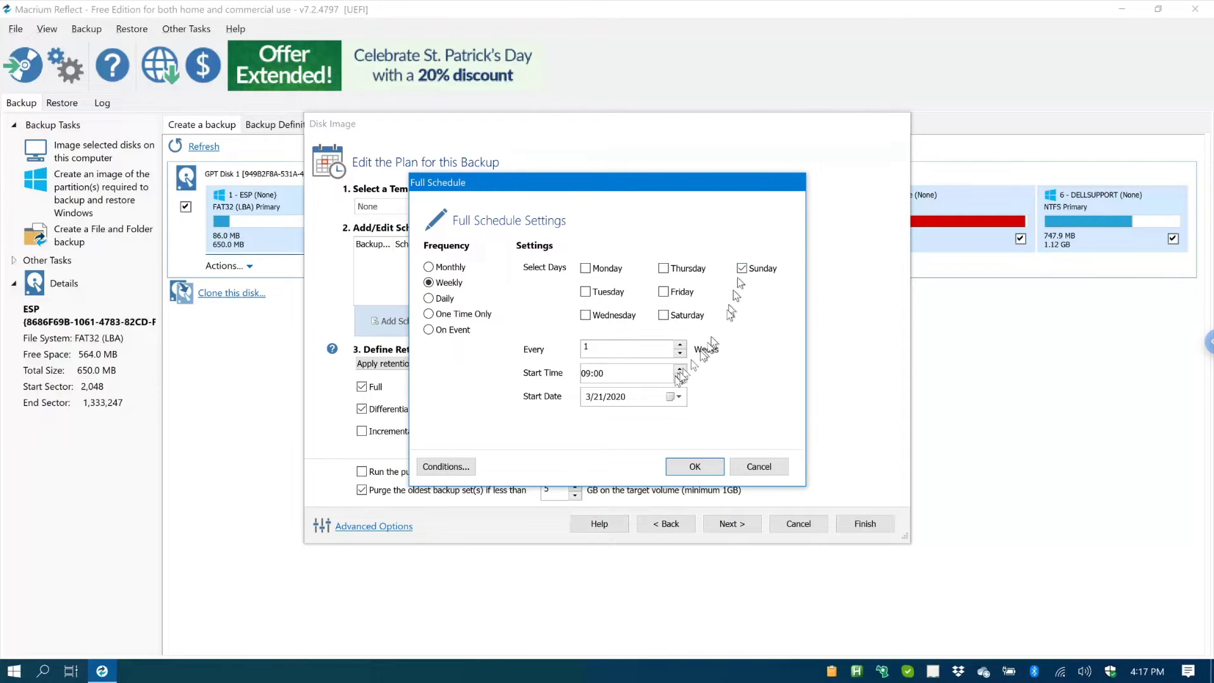
Step: Set the schedule's start time to 04:00 and its start date to 3/22/2020
{"action": "left_click", "coordinate": [589, 373]}
{"action": "type", "text": "4"}
{"action": "key", "text": "Tab"}
{"action": "left_click", "coordinate": [680, 398]}
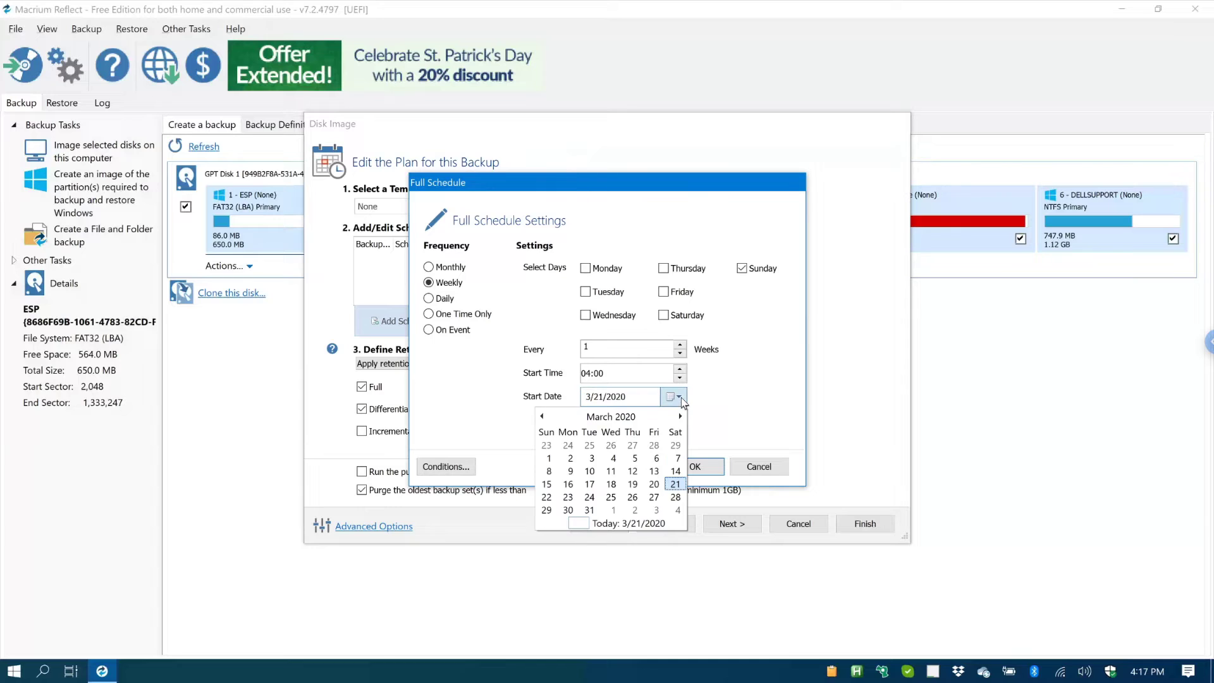
{"action": "left_click", "coordinate": [546, 498]}
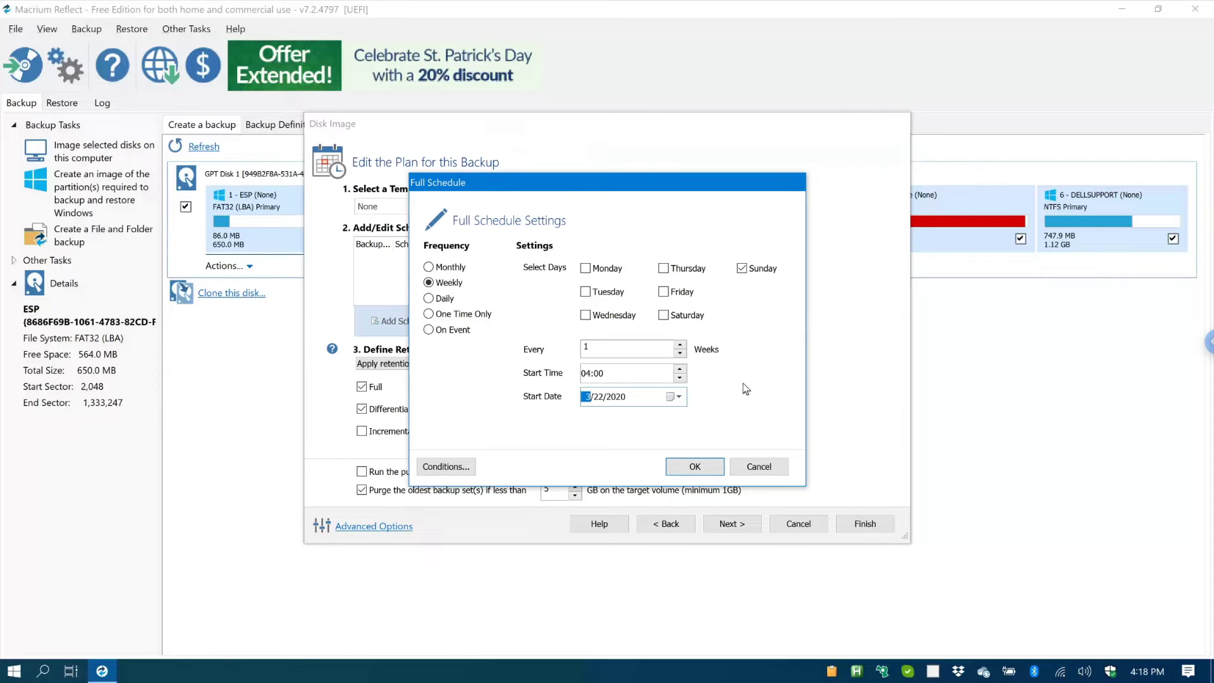
Step: Confirm the Sunday 4:00 AM Full schedule and untick Differential retention
{"action": "left_click", "coordinate": [705, 466]}
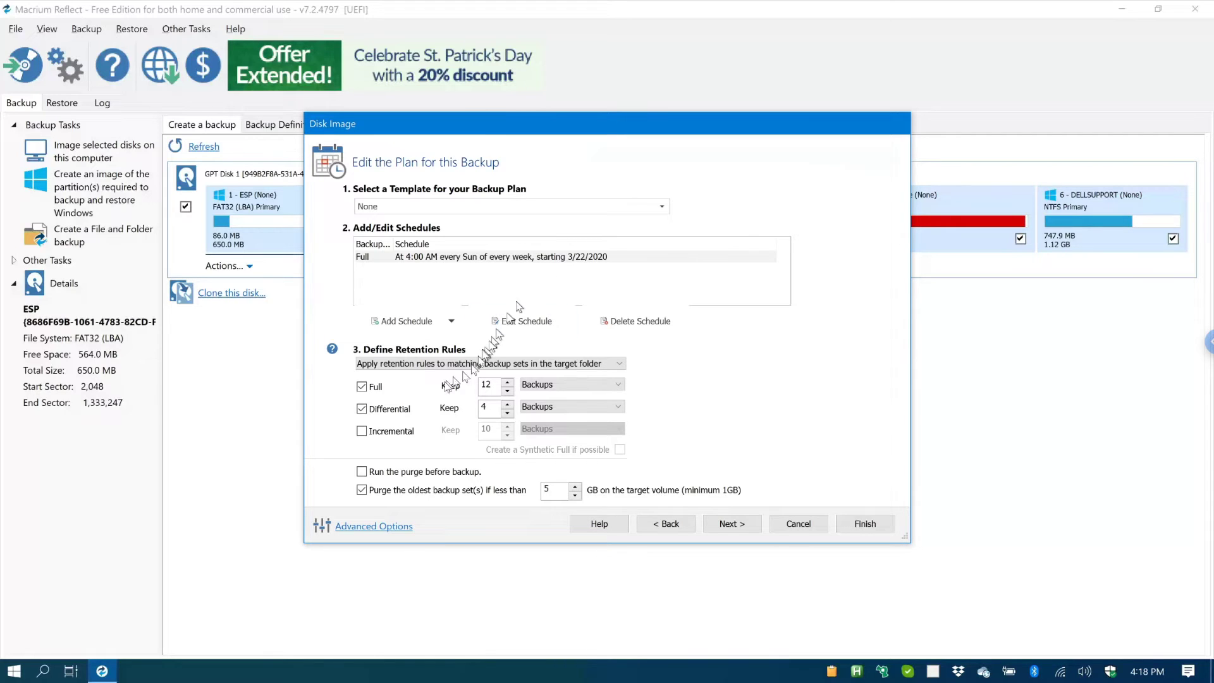
{"action": "left_click", "coordinate": [363, 410]}
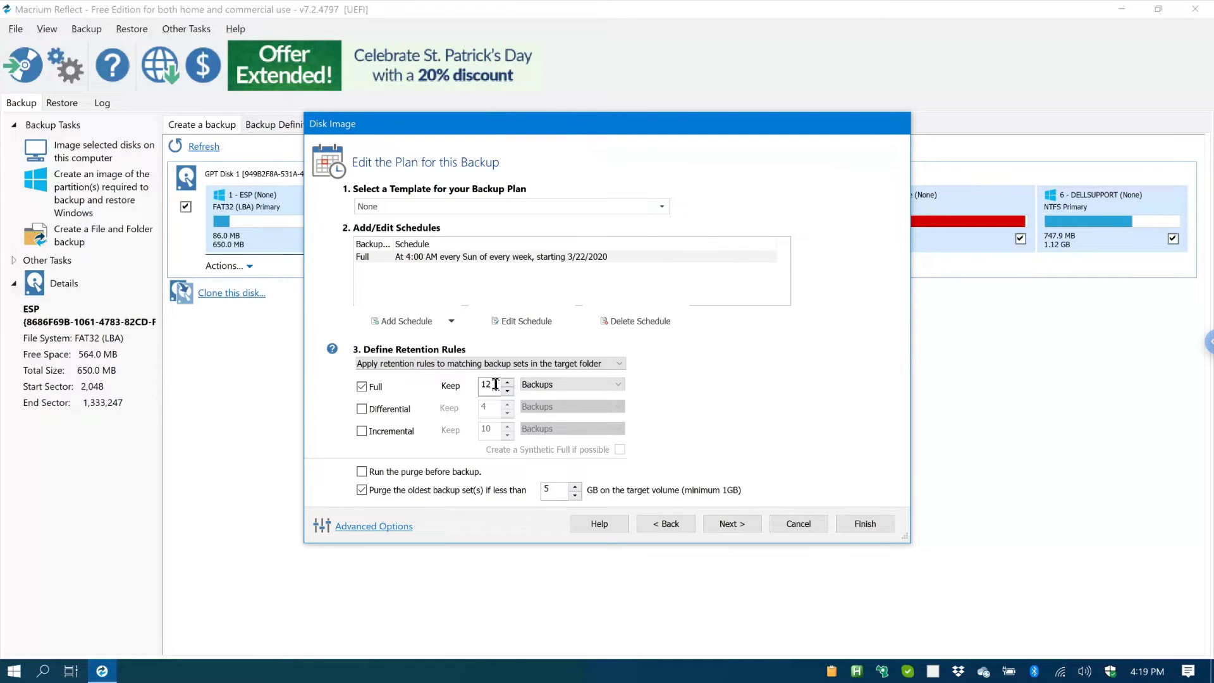
Step: Change Full retention from 12 to 4, leaving the unit as Backups
{"action": "left_click_drag", "start_coordinate": [495, 384], "coordinate": [474, 386]}
{"action": "type", "text": "4"}
{"action": "key", "text": "Tab"}
{"action": "left_click", "coordinate": [618, 386]}
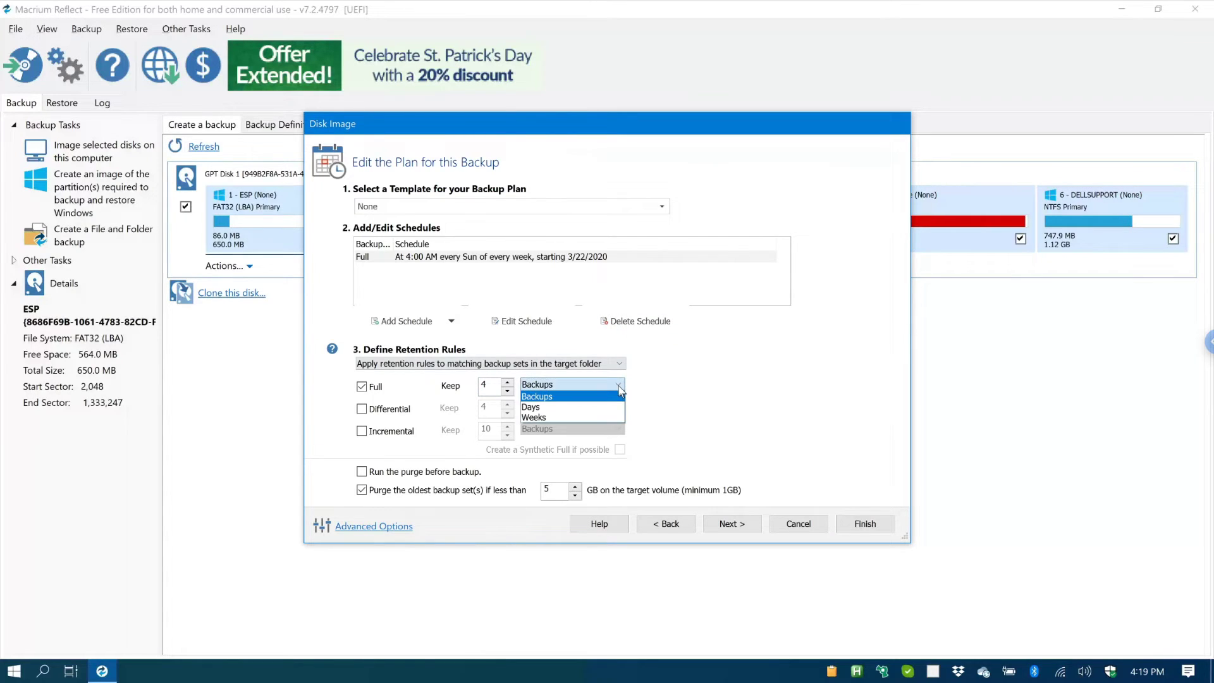
{"action": "left_click", "coordinate": [620, 387]}
{"action": "left_click", "coordinate": [619, 387]}
{"action": "left_click", "coordinate": [619, 385]}
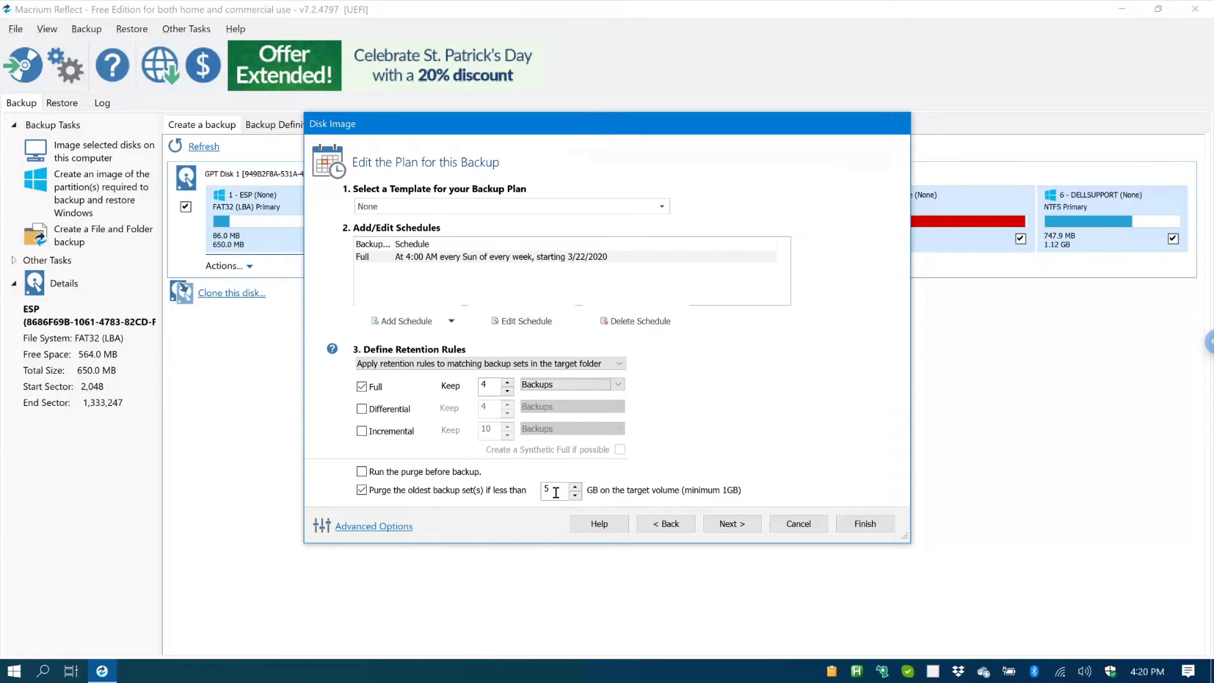
Step: Untick 'Purge the oldest backup set(s) if less than 5 GB' and continue to the Imaging Summary
{"action": "left_click", "coordinate": [362, 491]}
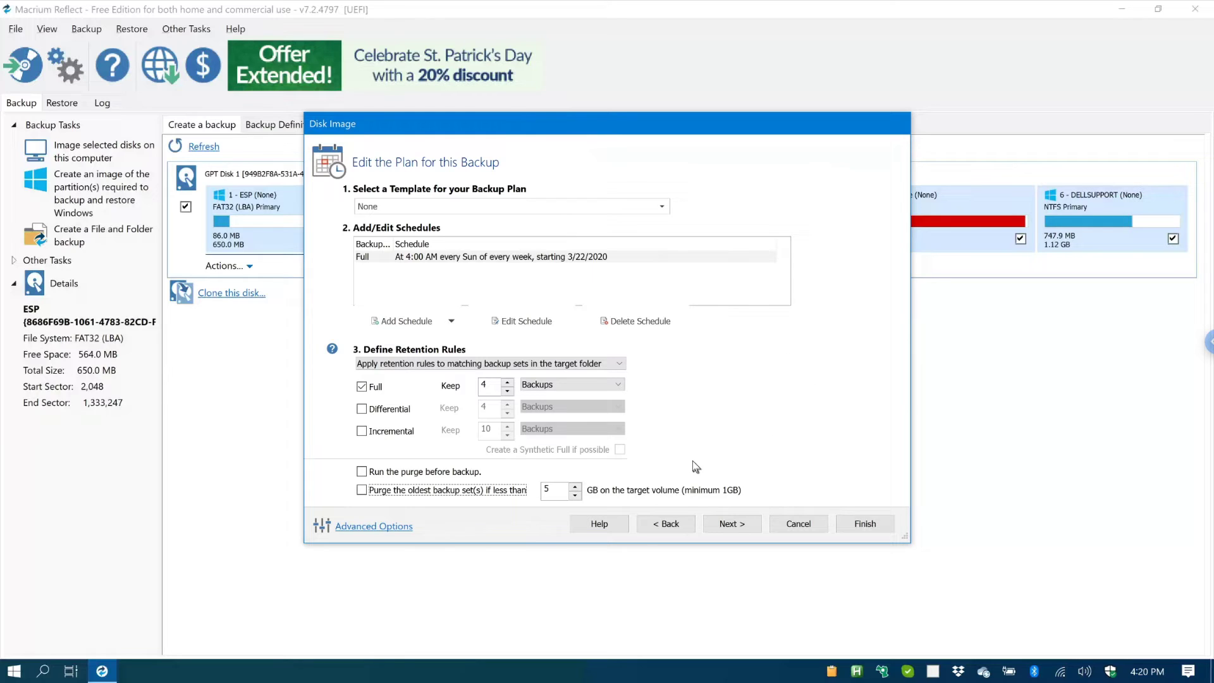
{"action": "left_click", "coordinate": [736, 528]}
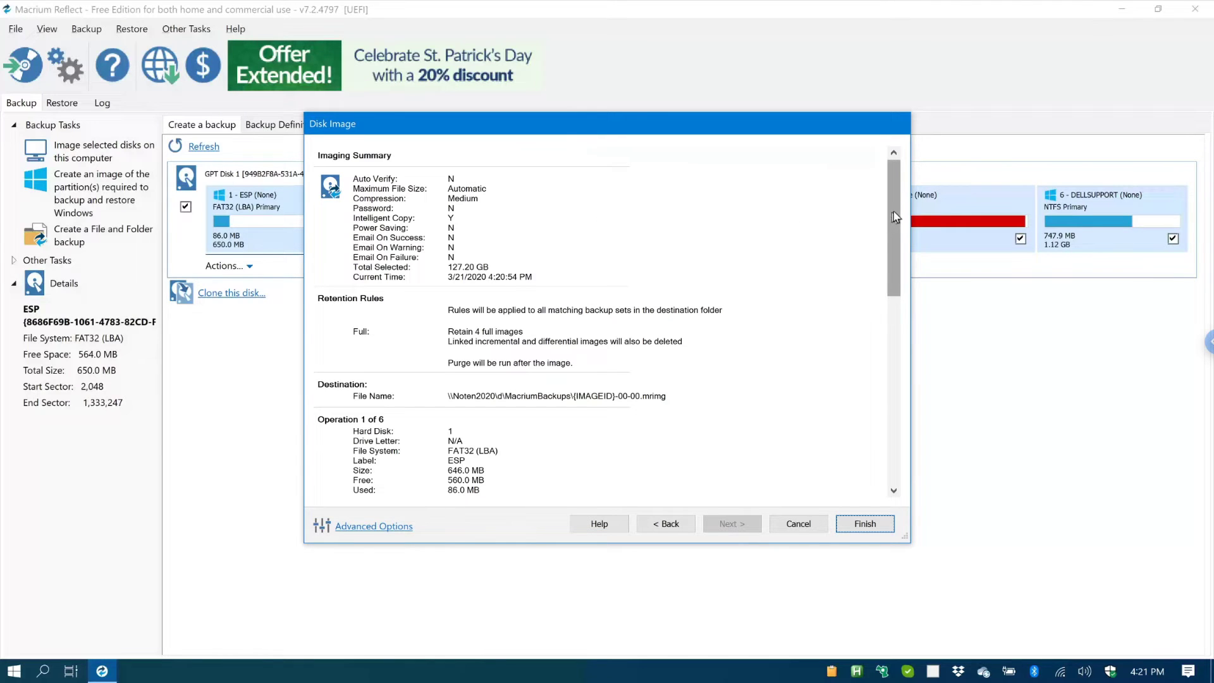
Step: Look over the Imaging Summary of six partitions (127.20 GB), then finish the wizard
{"action": "left_click_drag", "start_coordinate": [893, 224], "coordinate": [891, 287]}
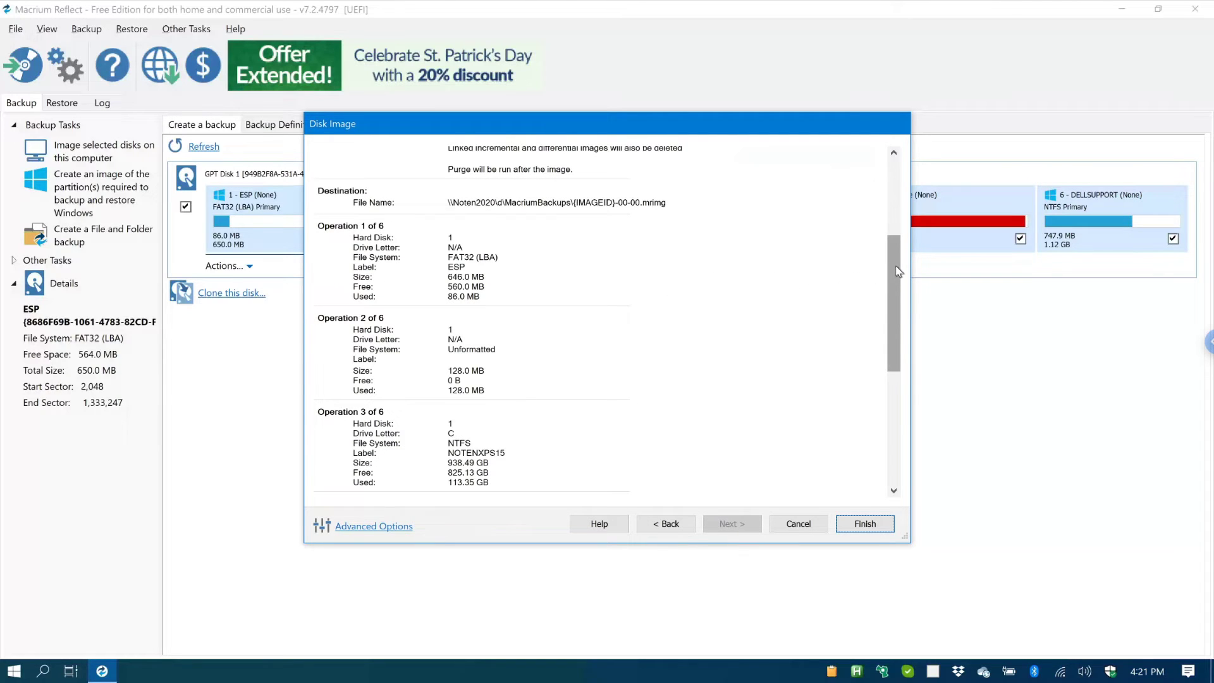
{"action": "left_click_drag", "start_coordinate": [895, 266], "coordinate": [863, 169]}
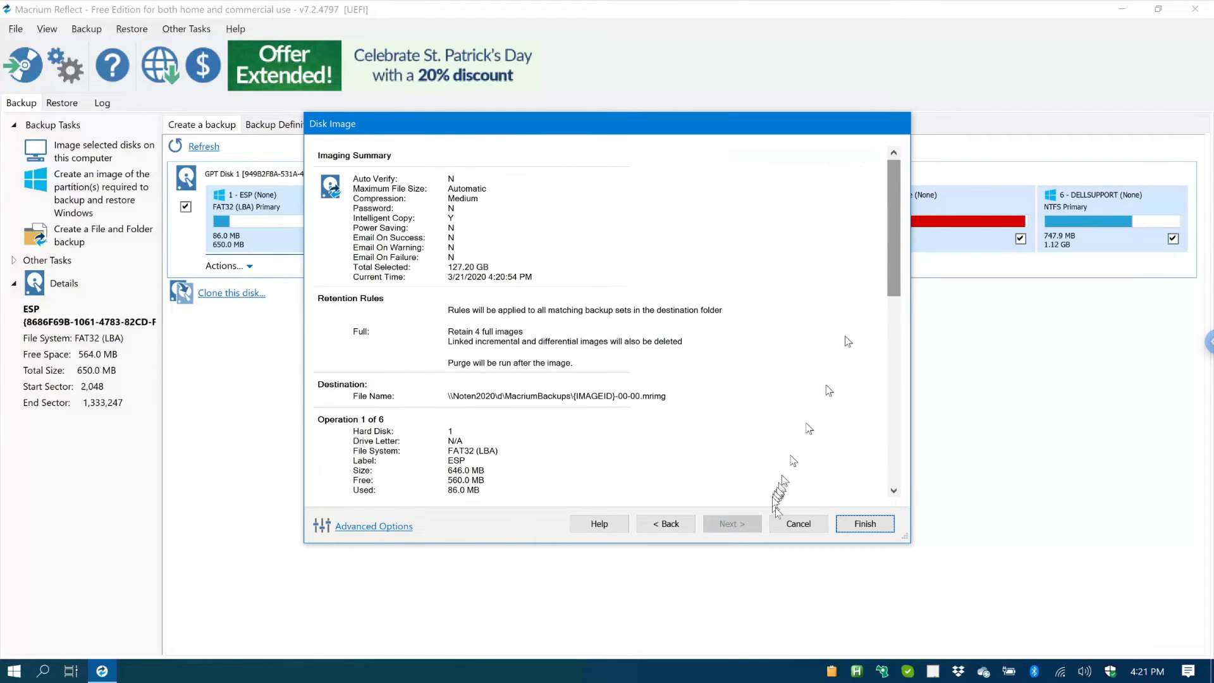
{"action": "left_click", "coordinate": [863, 523]}
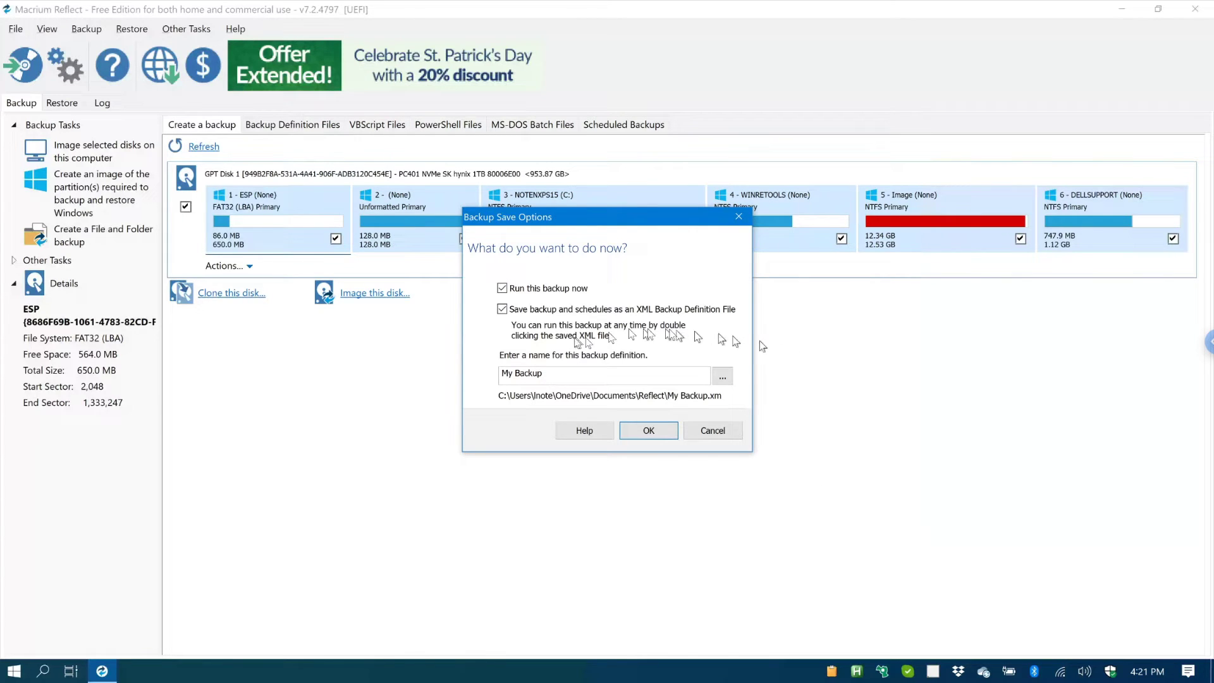
Step: Untick 'Run this backup now' and name the XML definition MyWeeklyBackup
{"action": "left_click", "coordinate": [502, 289]}
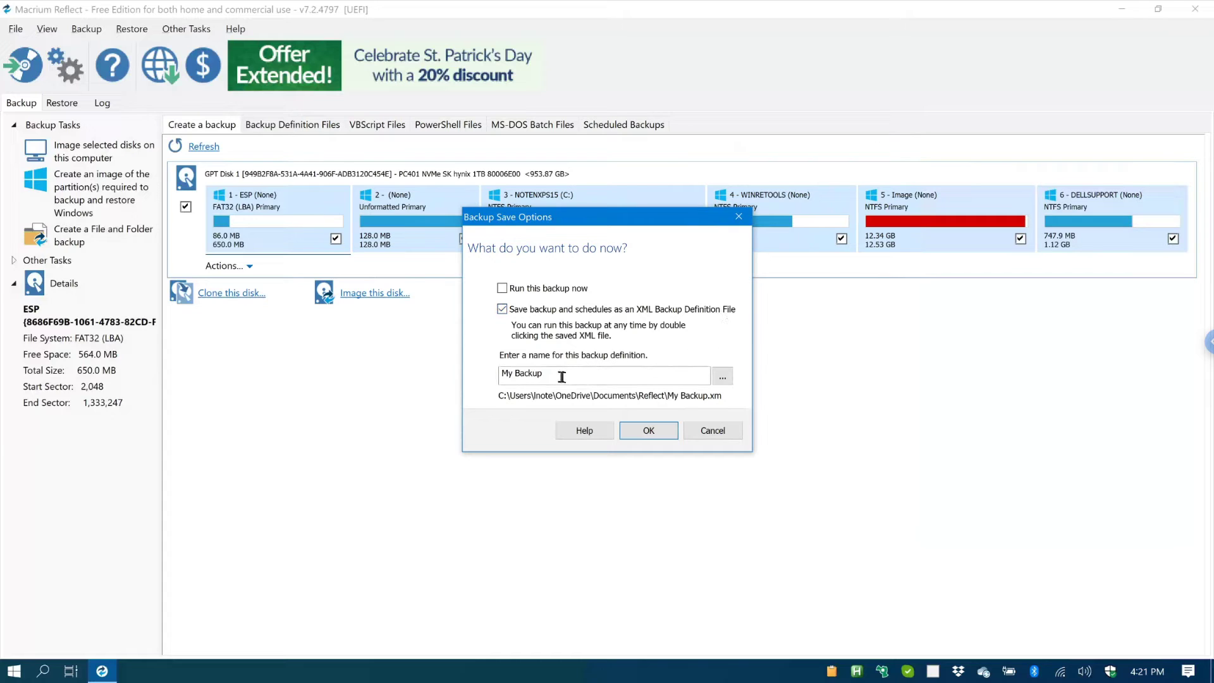
{"action": "left_click_drag", "start_coordinate": [561, 376], "coordinate": [461, 365]}
{"action": "type", "text": "MyWeeklyuBackup"}
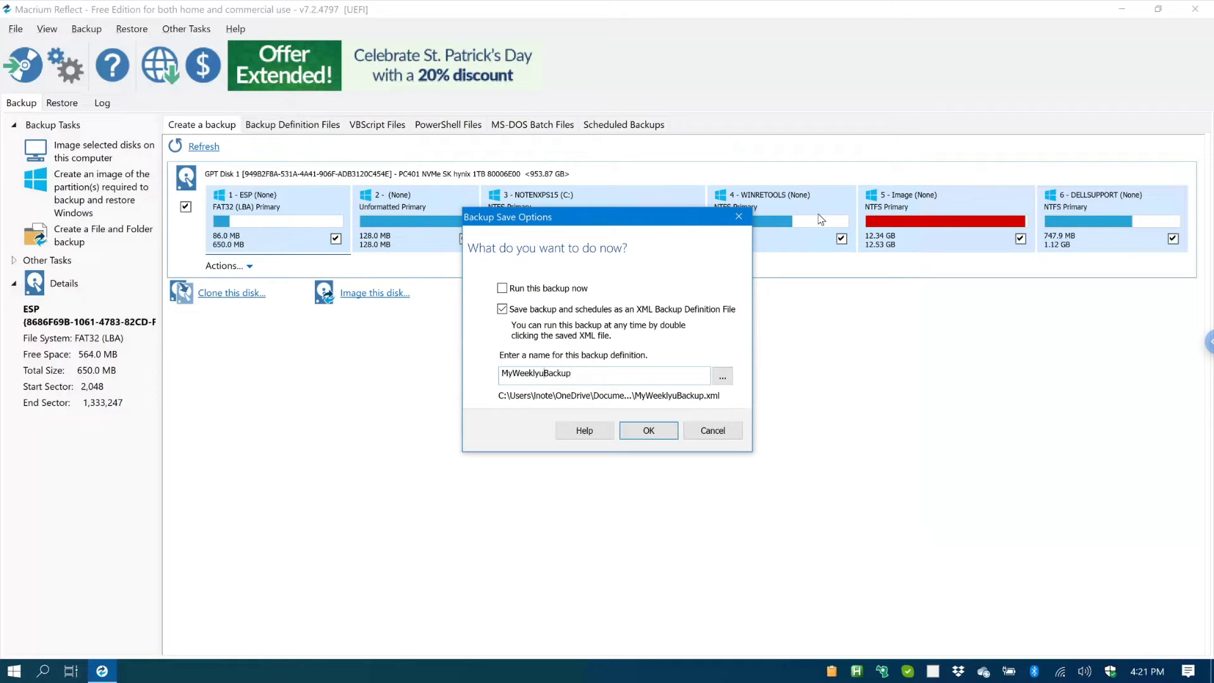
{"action": "key", "text": "BackSpace"}
{"action": "type", "text": "y"}
Step: Confirm the Backup Save Options so the definition saves and the Network Logon prompt appears
{"action": "left_click", "coordinate": [641, 432]}
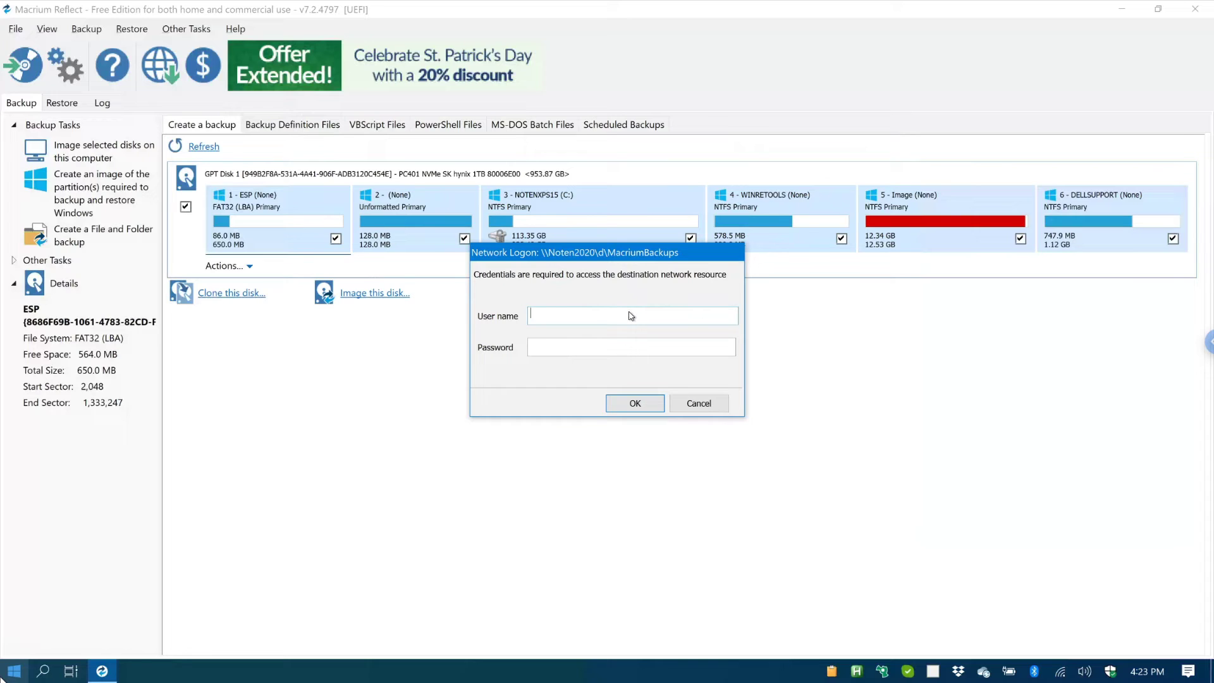
Step: Enter the network account's user name and password for \\Noten2020\d\MacriumBackups and submit them
{"action": "left_click", "coordinate": [606, 347]}
{"action": "right_click", "coordinate": [605, 347]}
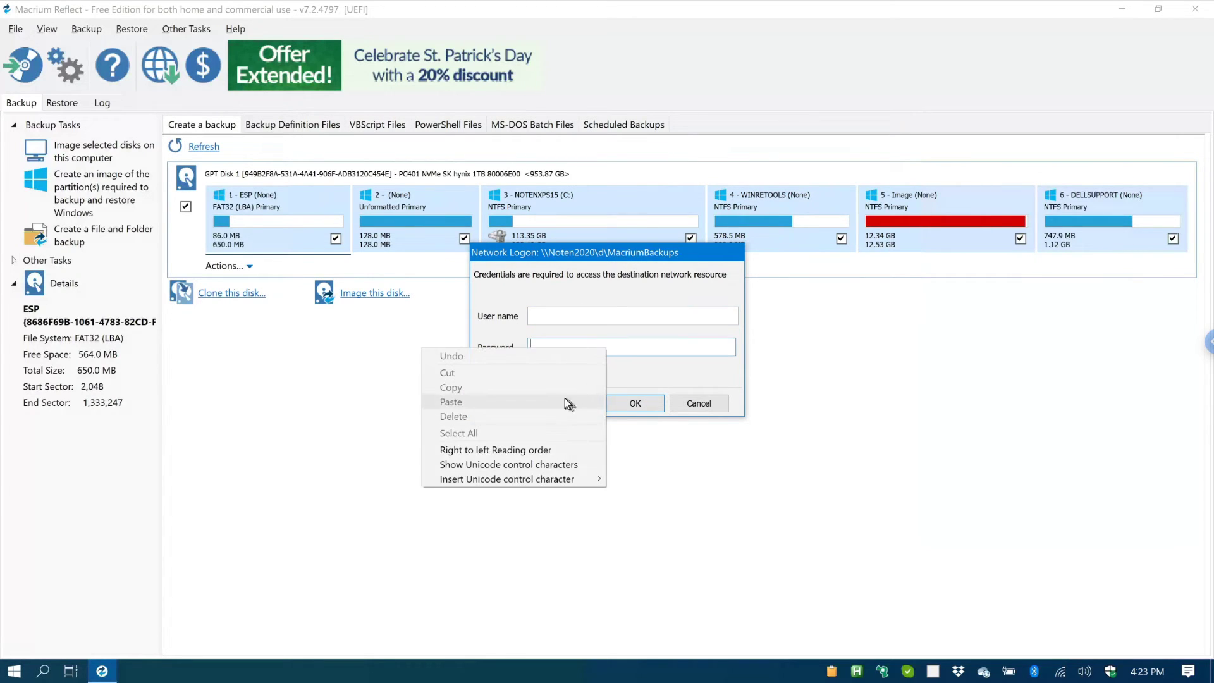
{"action": "left_click", "coordinate": [634, 345]}
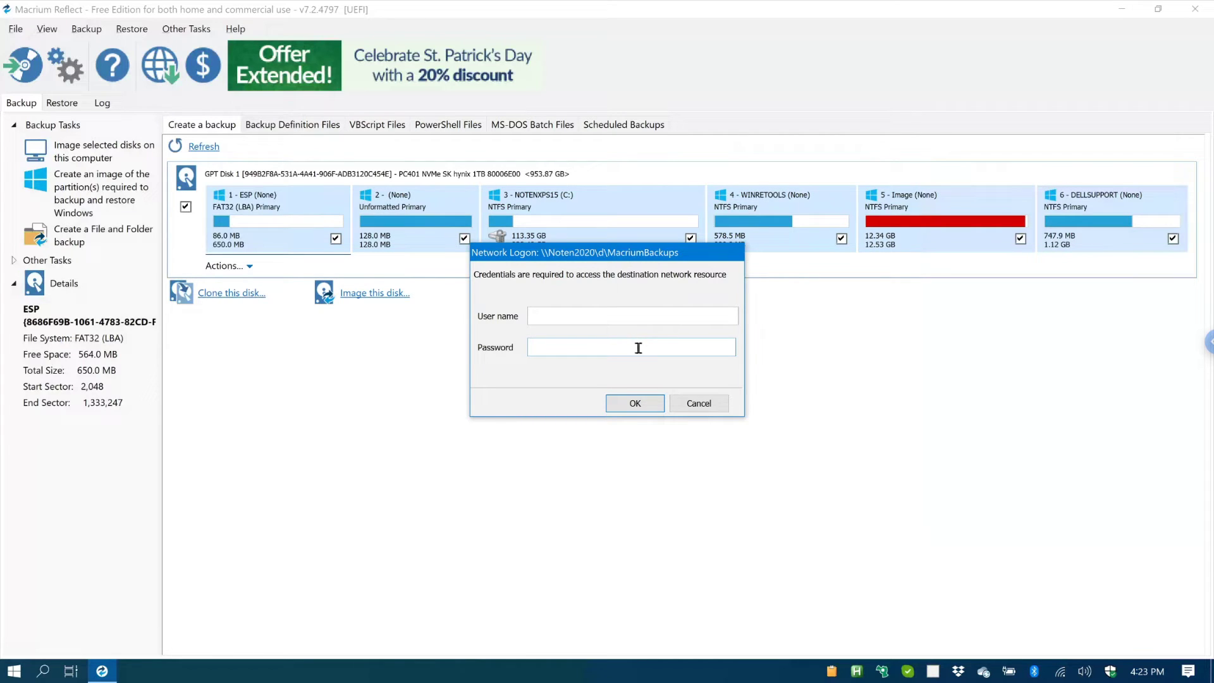
{"action": "left_click", "coordinate": [631, 313]}
{"action": "type", "text": "**********"}
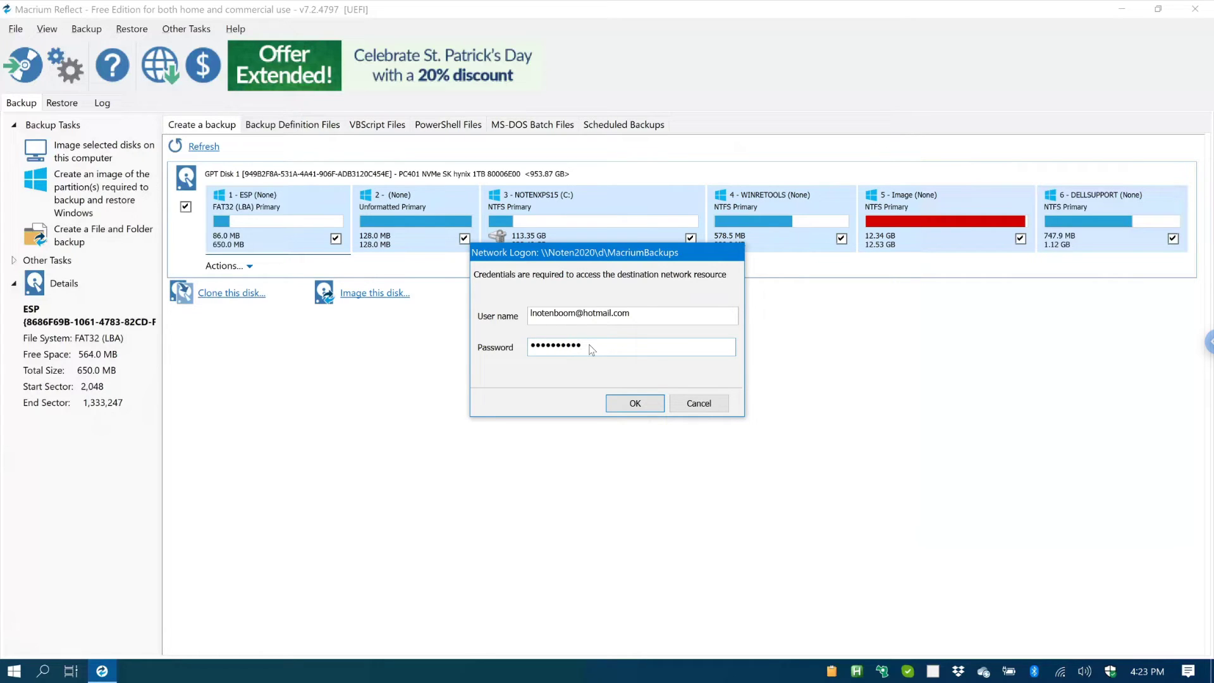
{"action": "type", "text": "*********************"}
{"action": "left_click", "coordinate": [635, 405]}
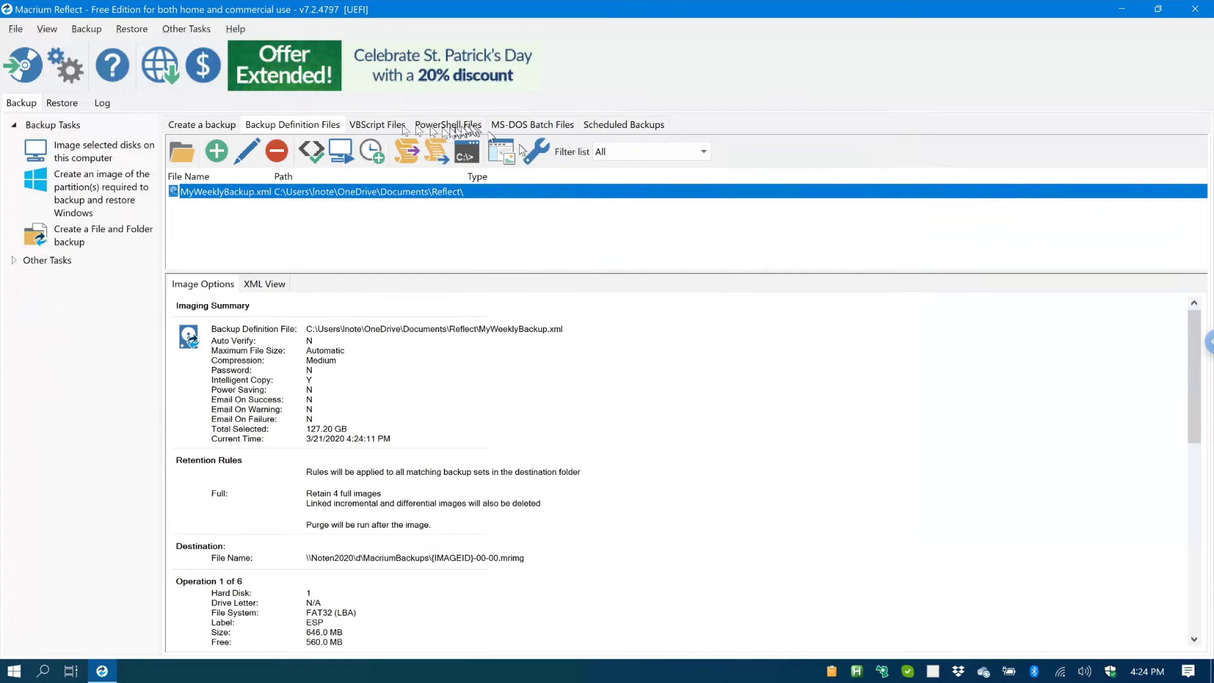
Step: Switch to Scheduled Backups to see MyWeeklyBackup's Full task, next running 3/22/2020 4:00 AM
{"action": "left_click", "coordinate": [607, 126]}
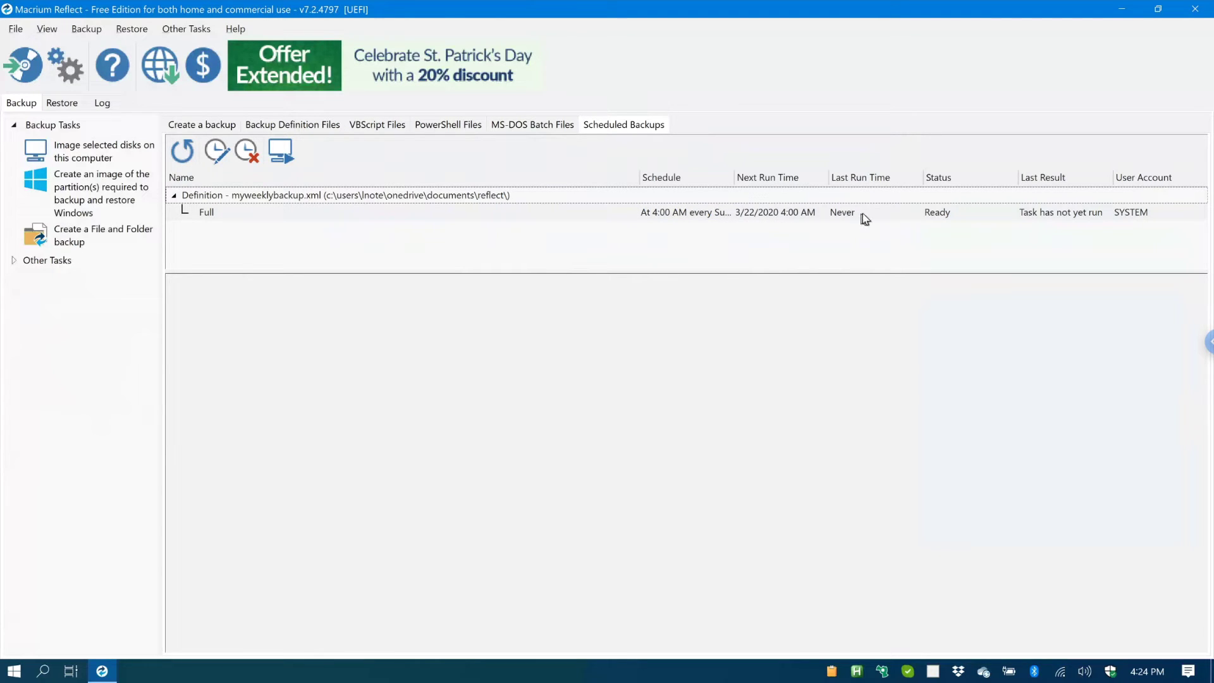
Step: Return to Backup Definition Files to view MyWeeklyBackup.xml's Medium-compression, 127.20 GB summary
{"action": "left_click", "coordinate": [279, 126]}
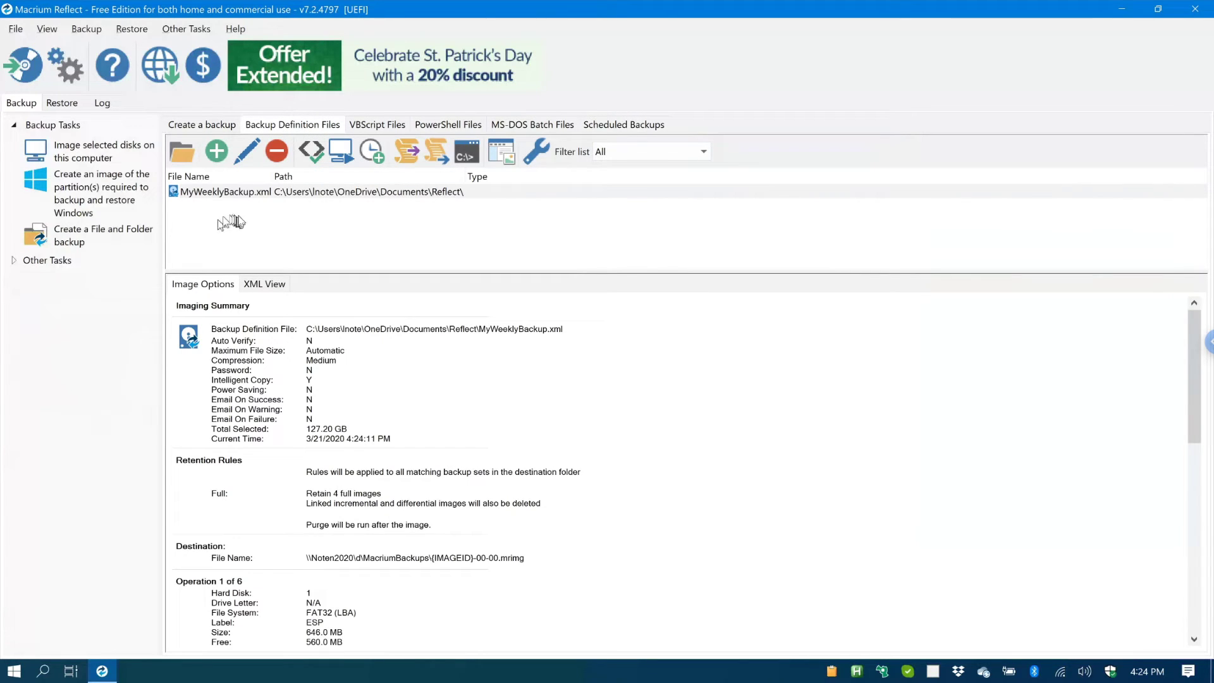
Step: Select MyWeeklyBackup.xml and bring up its Run Now submenu from the context menu
{"action": "left_click", "coordinate": [234, 196]}
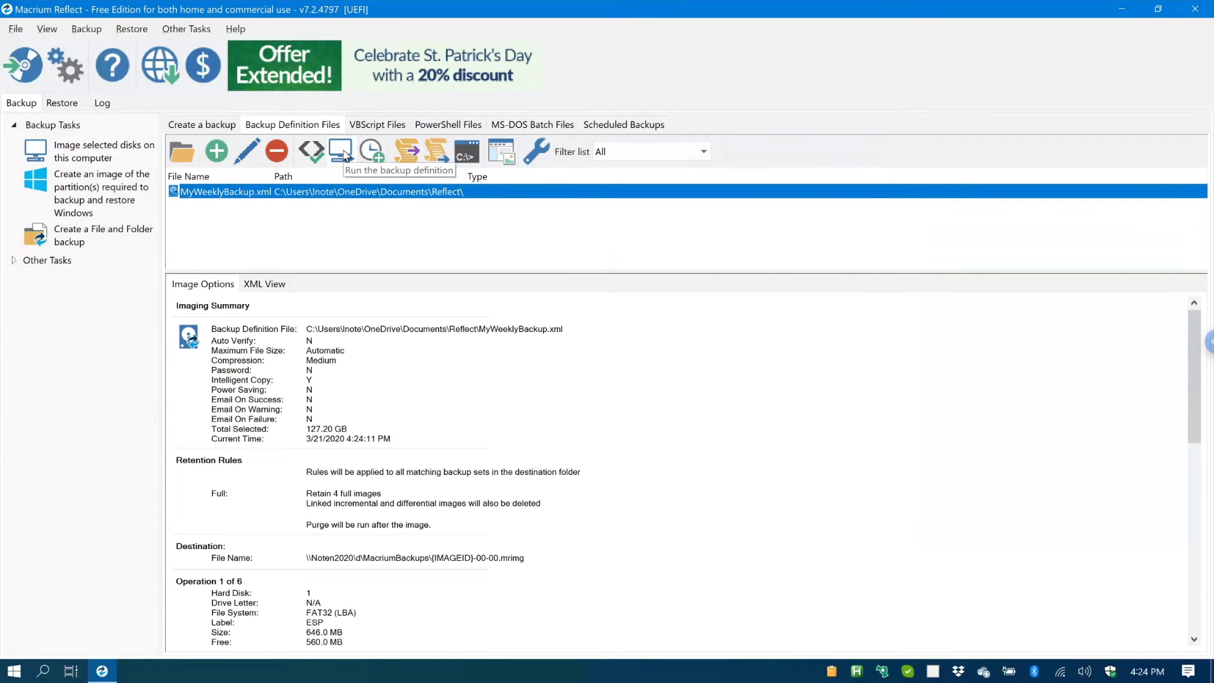
{"action": "right_click", "coordinate": [266, 198]}
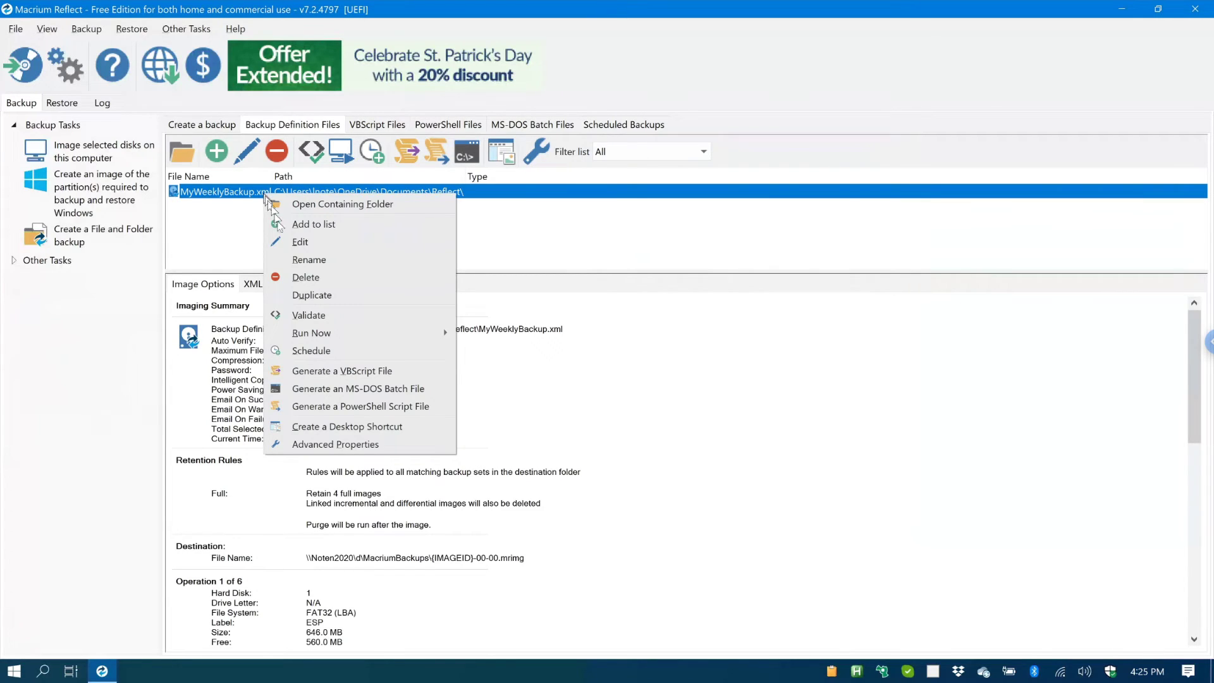
{"action": "mouse_move", "coordinate": [318, 339]}
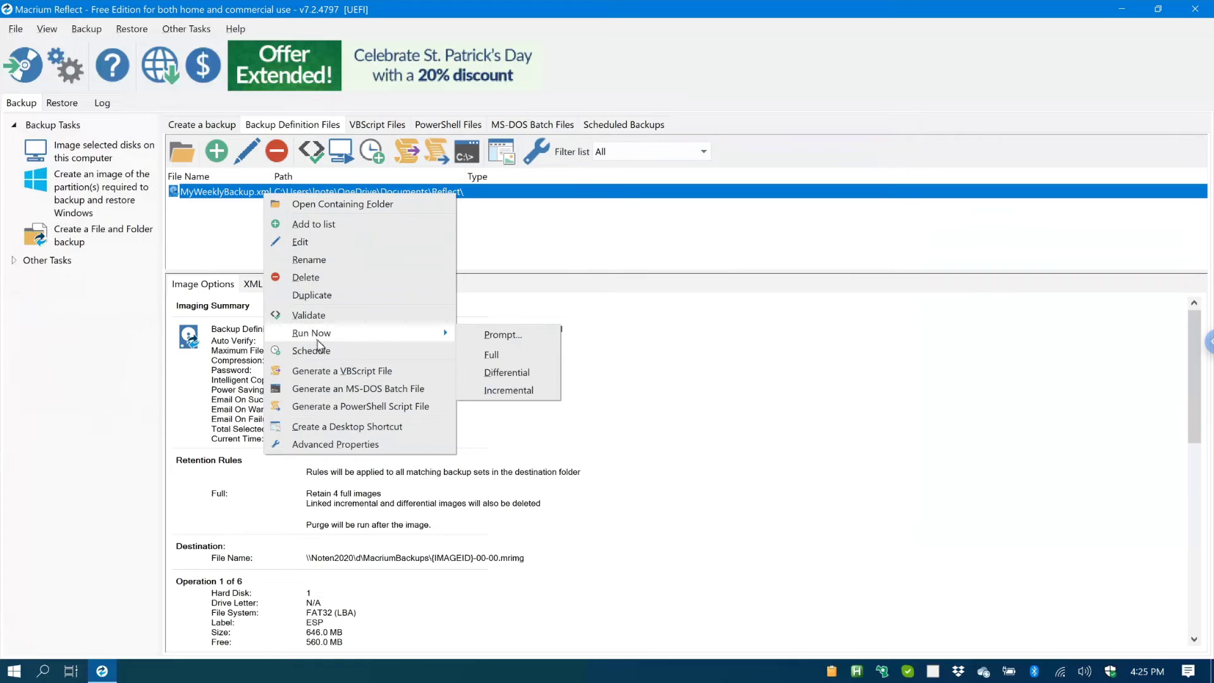
Step: Start a Full image backup of MyWeeklyBackup.xml now and let partition C: begin saving
{"action": "left_click", "coordinate": [508, 359]}
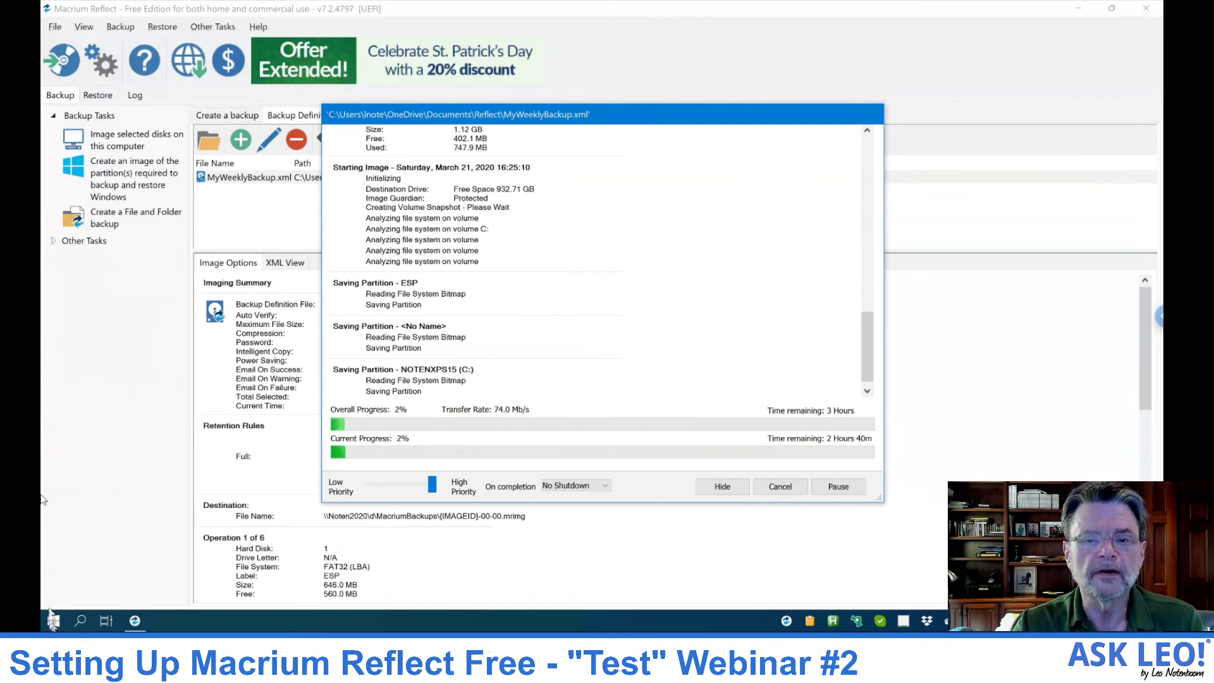
Step: Launch Microsoft Edge from the Start menu and dismiss the sign-in prompt
{"action": "left_click", "coordinate": [53, 623]}
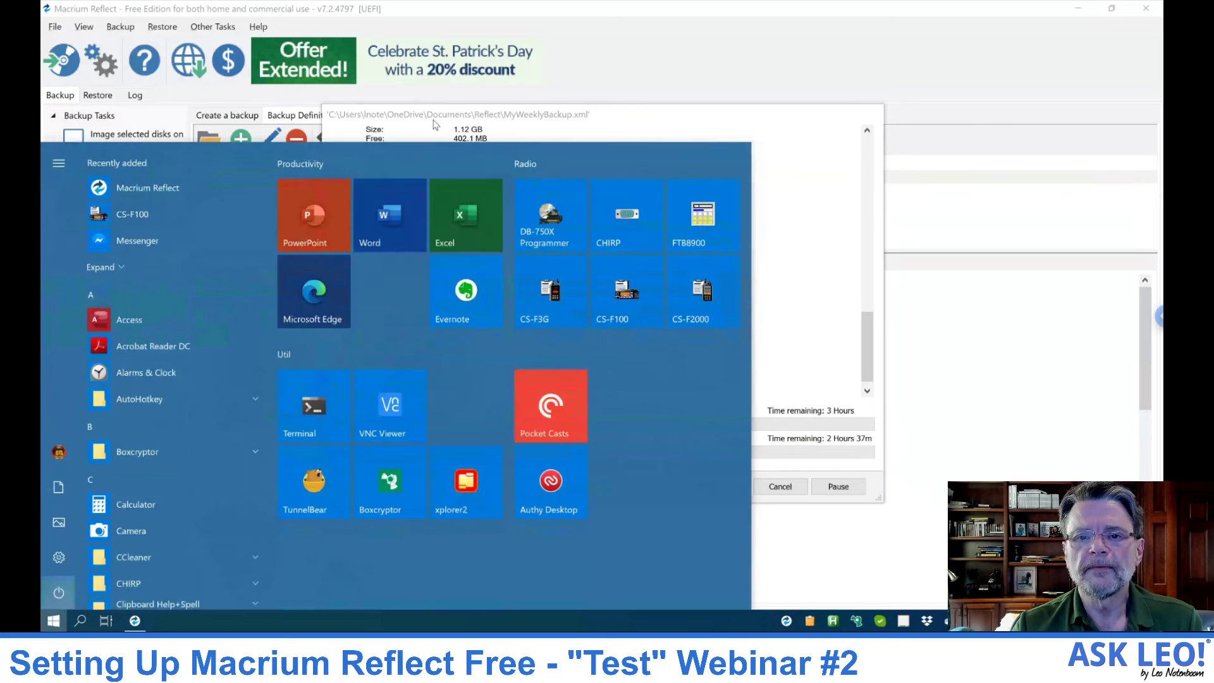
{"action": "left_click", "coordinate": [327, 293]}
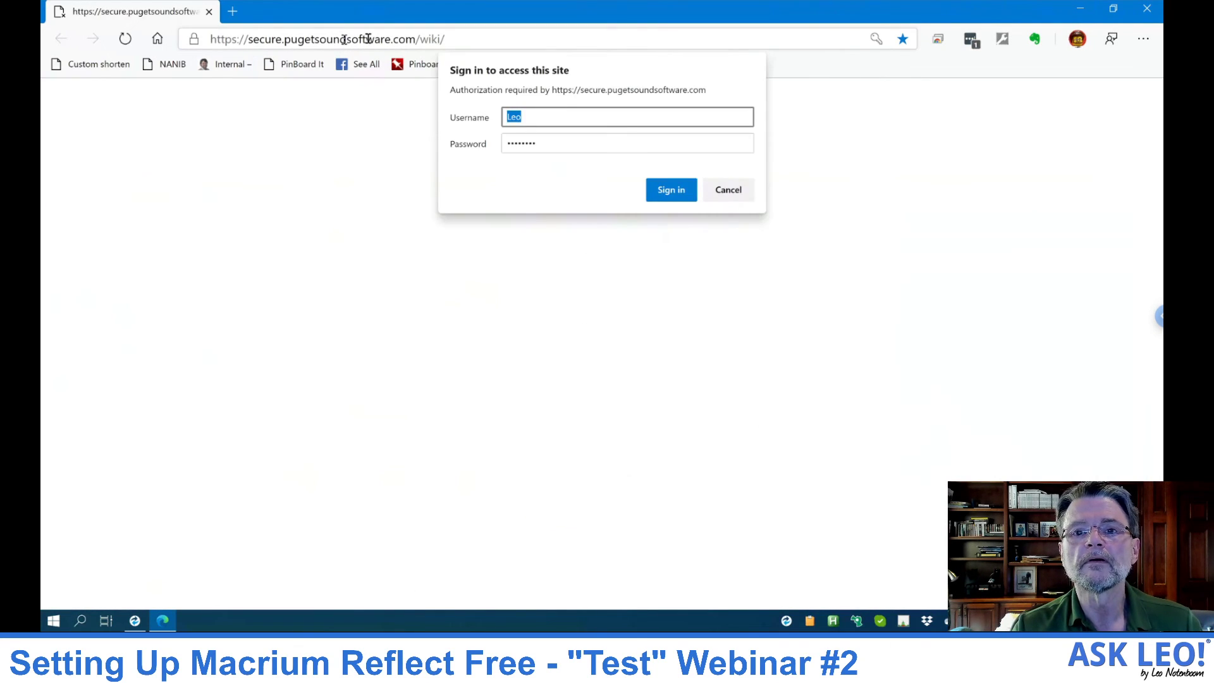
{"action": "key", "text": "Escape"}
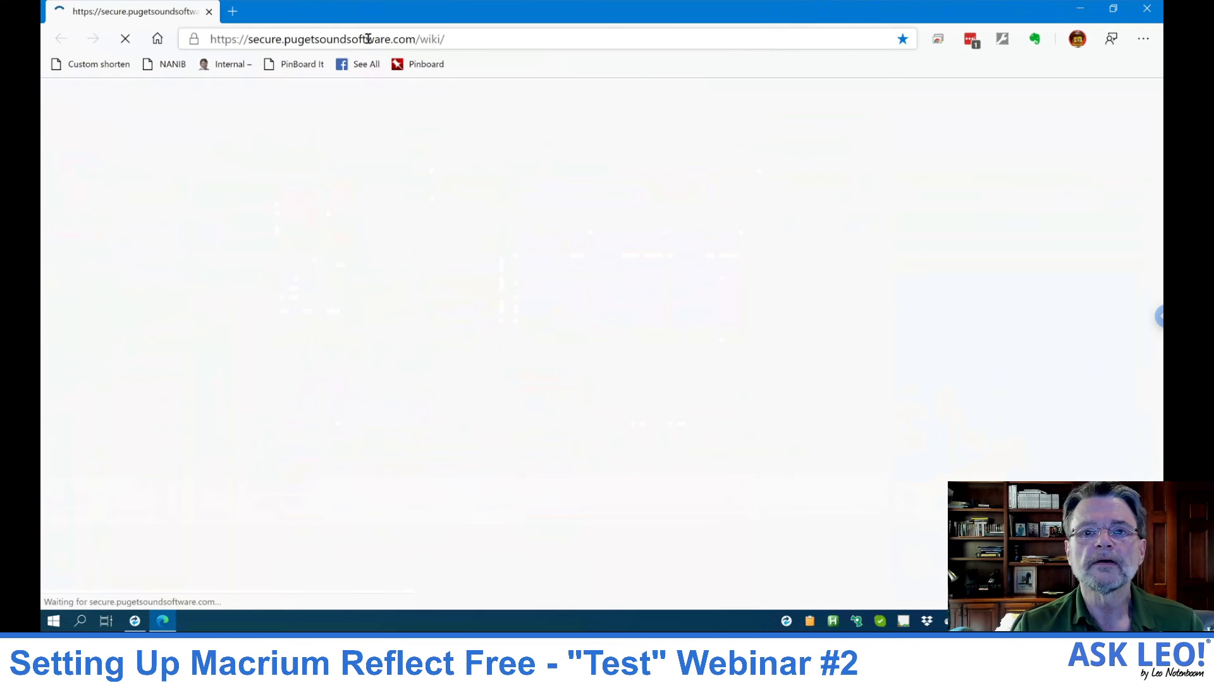
Step: Search the web for 'obsproject' from Edge's address bar
{"action": "left_click", "coordinate": [367, 39]}
{"action": "left_click", "coordinate": [444, 39]}
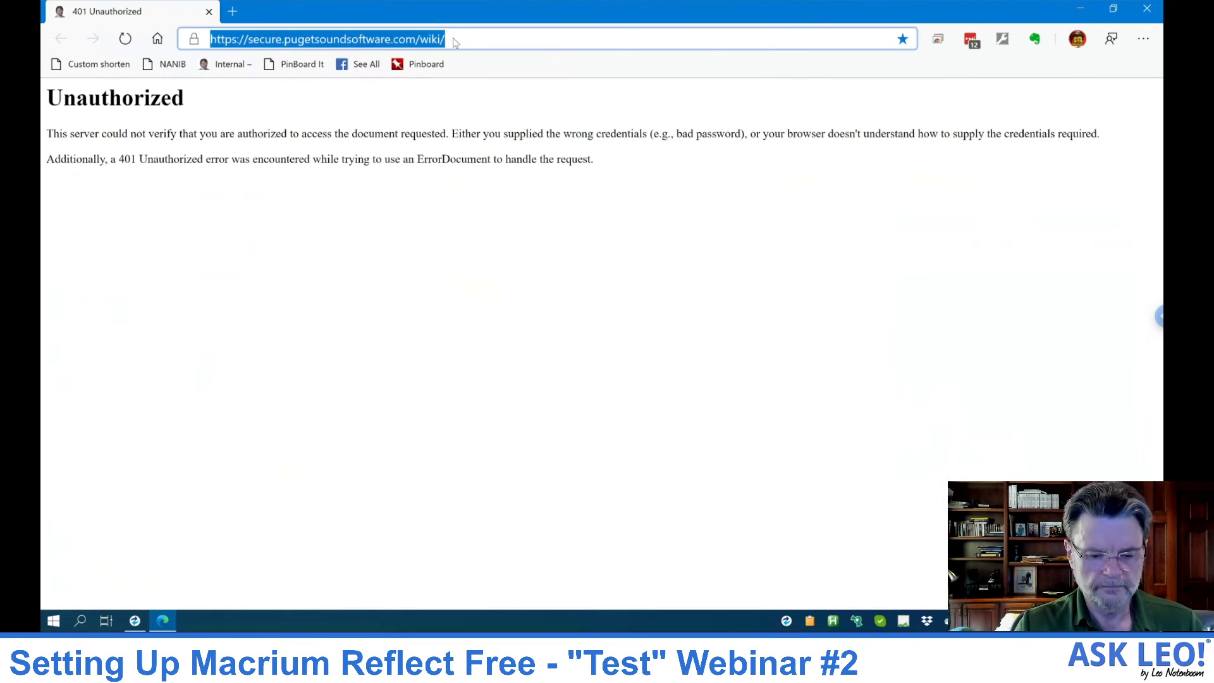
{"action": "key", "text": "BackSpace"}
{"action": "type", "text": "ob"}
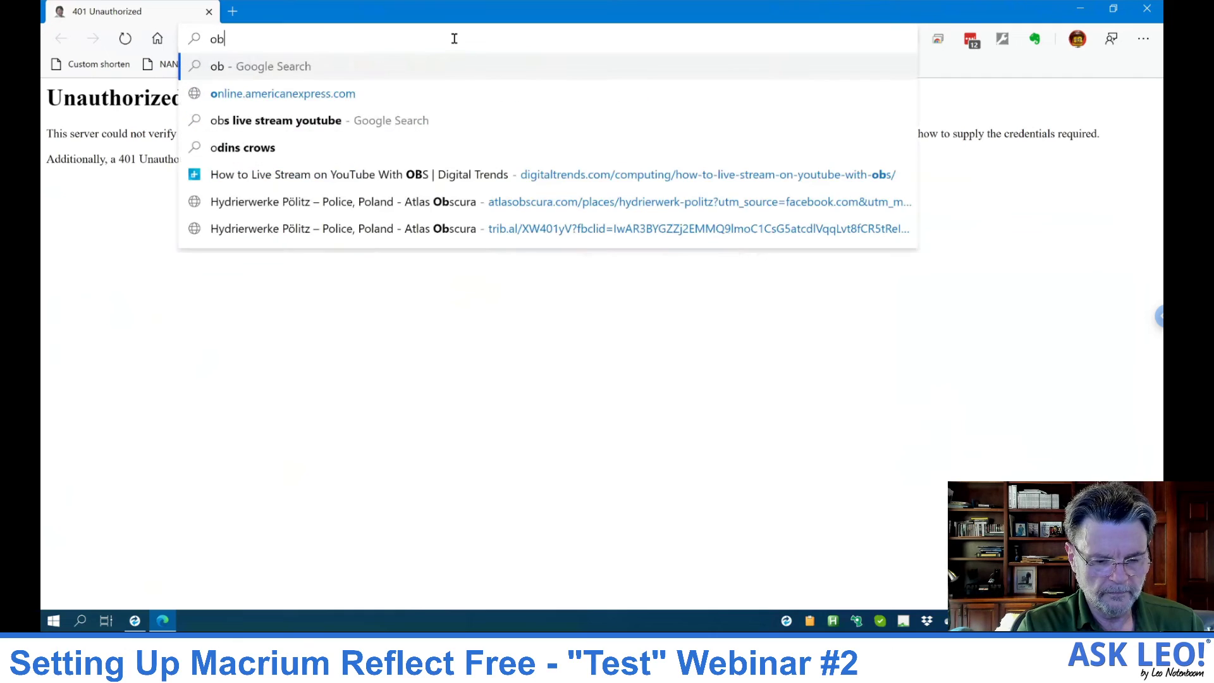
{"action": "type", "text": "sproject"}
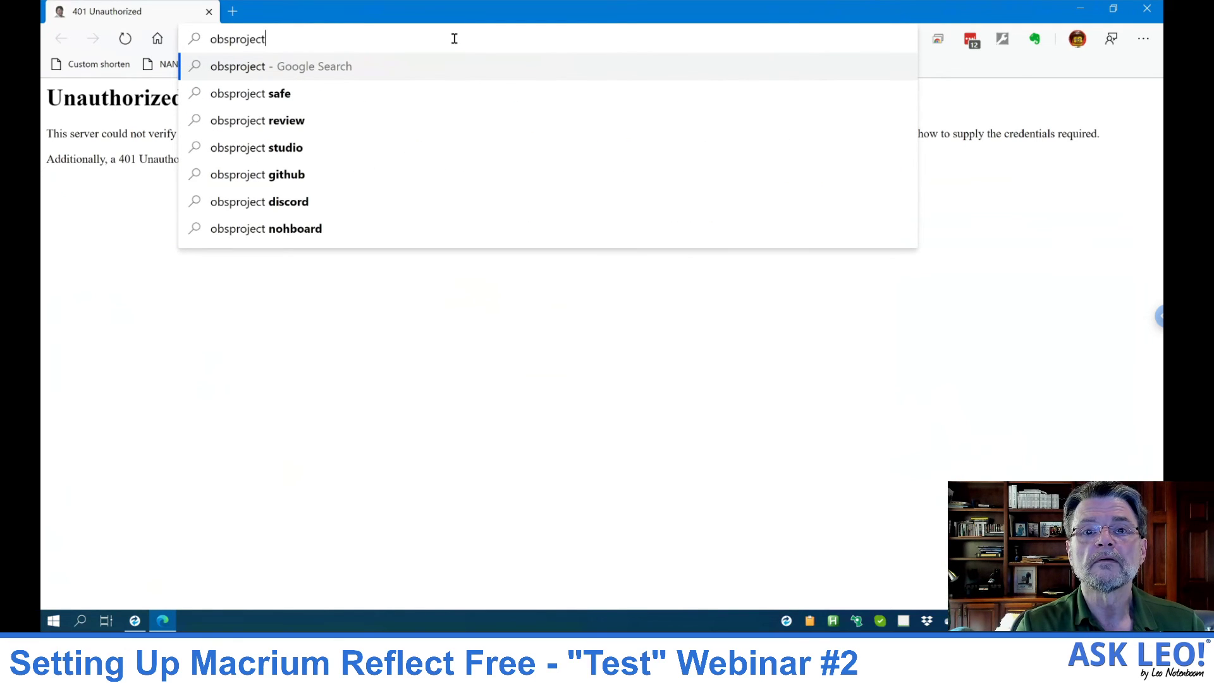
{"action": "type", "text": ".o"}
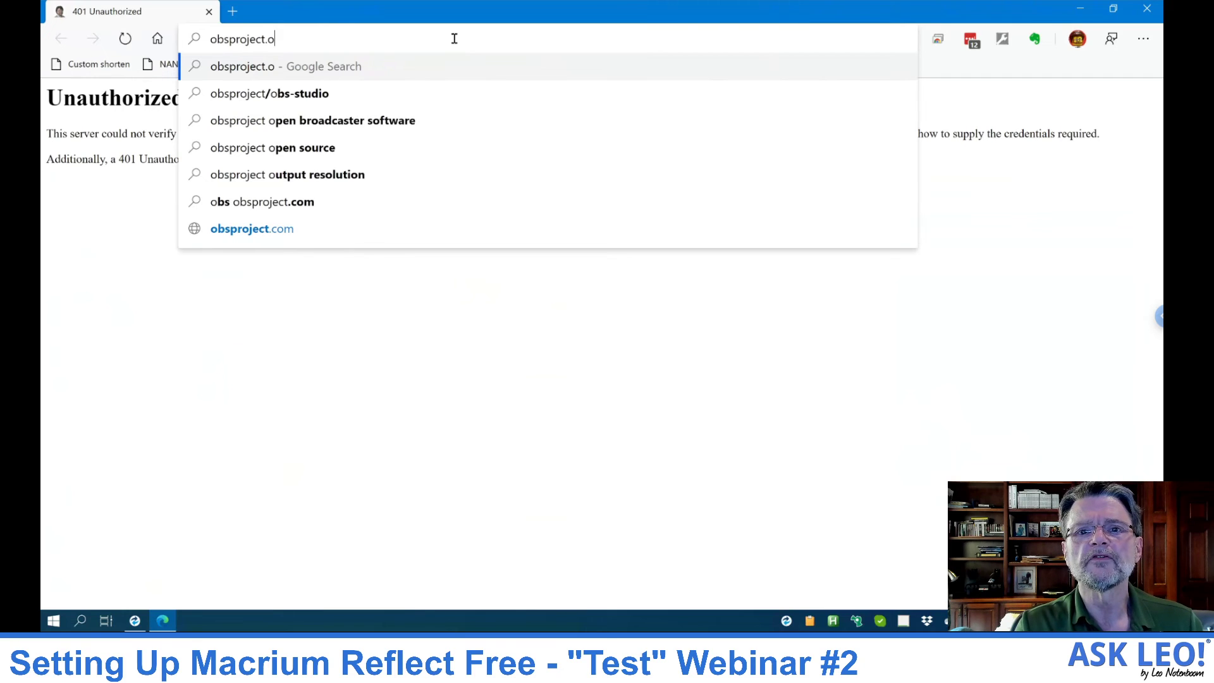
{"action": "type", "text": "ef"}
{"action": "key", "text": "BackSpace"}
{"action": "key", "text": "BackSpace"}
{"action": "key", "text": "BackSpace"}
{"action": "key", "text": "BackSpace"}
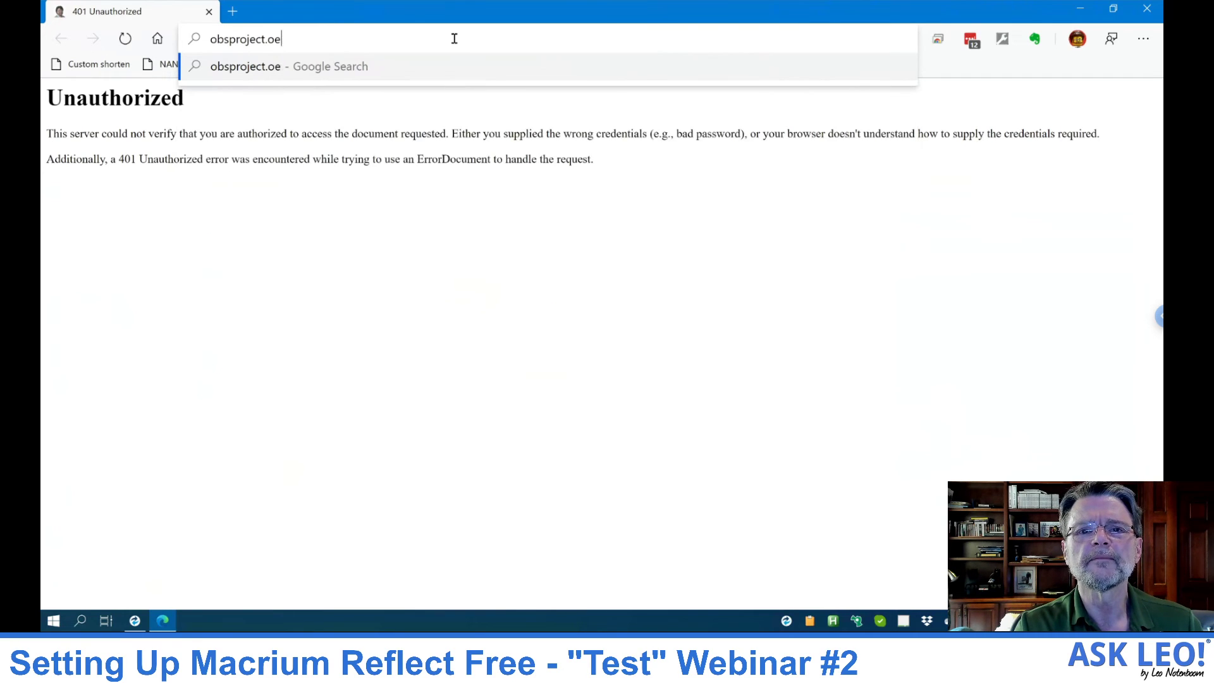
{"action": "key", "text": "Return"}
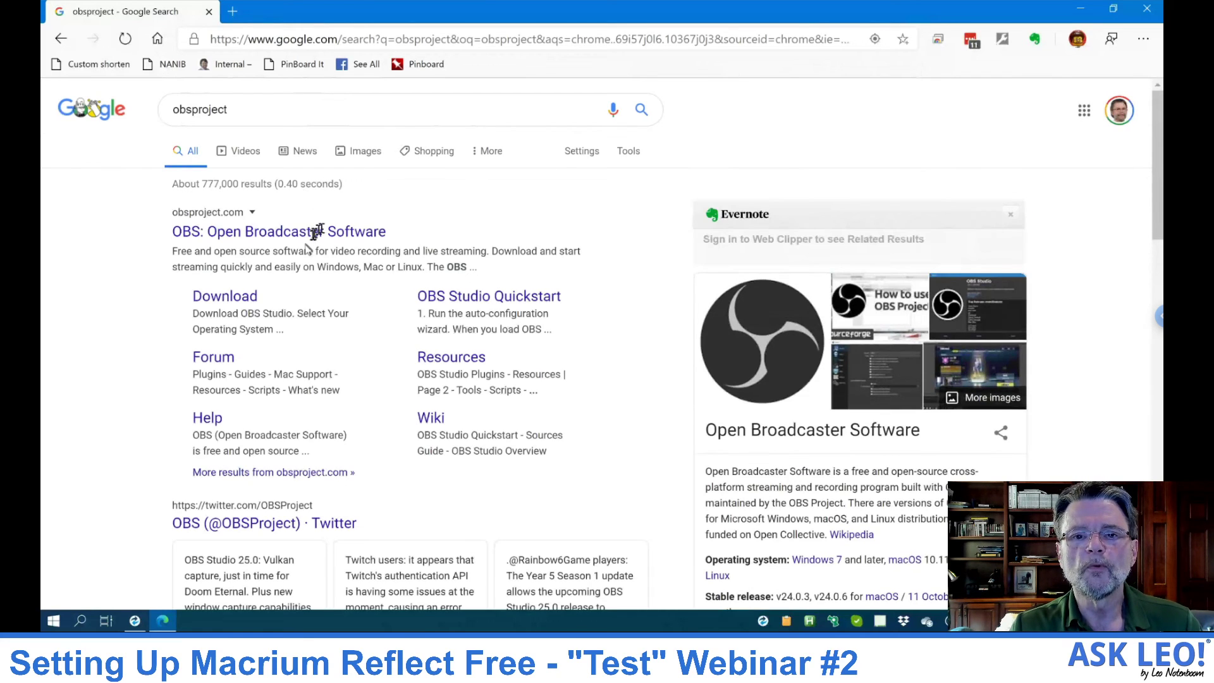
Step: Open the 'OBS: Open Broadcaster Software' result to reach obsproject.com
{"action": "left_click", "coordinate": [378, 224]}
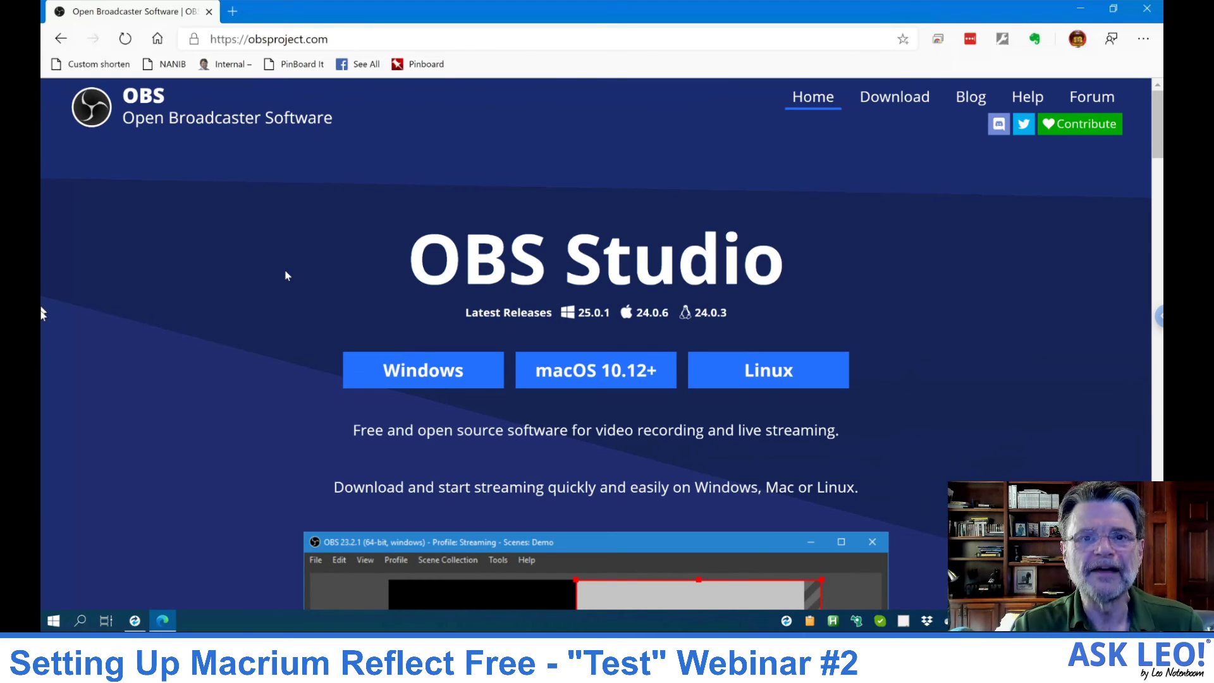
Step: Minimize Edge to bring the running Macrium Reflect backup back into view
{"action": "left_click", "coordinate": [1081, 12]}
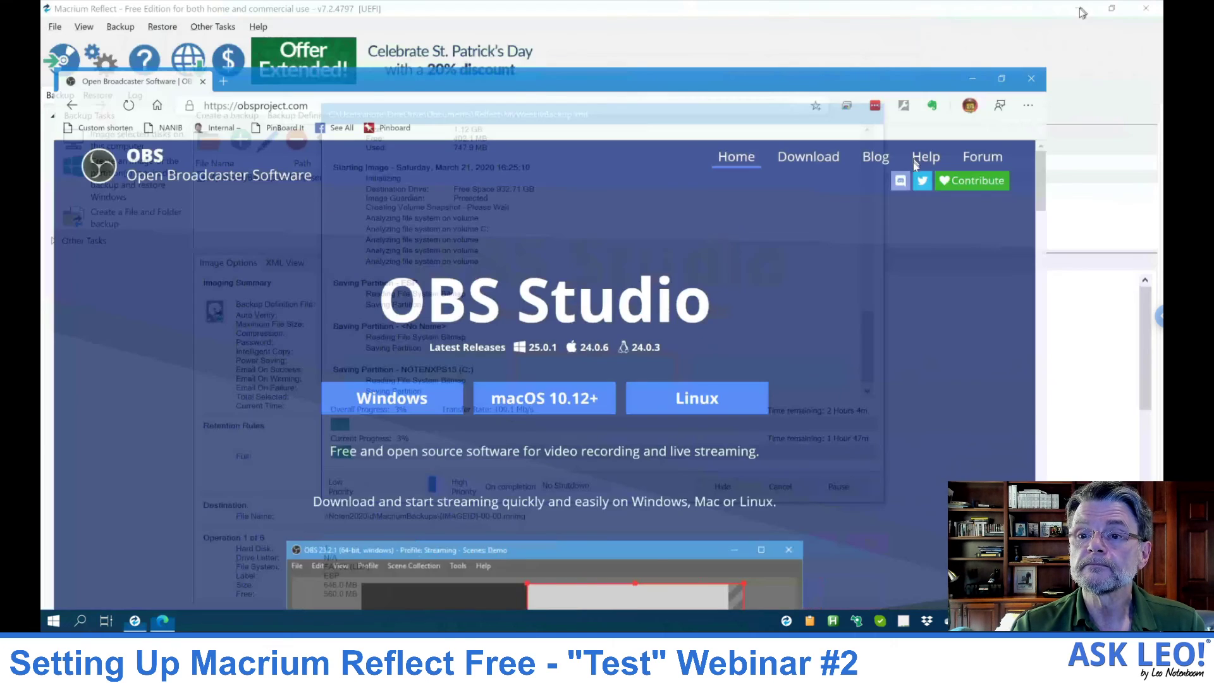